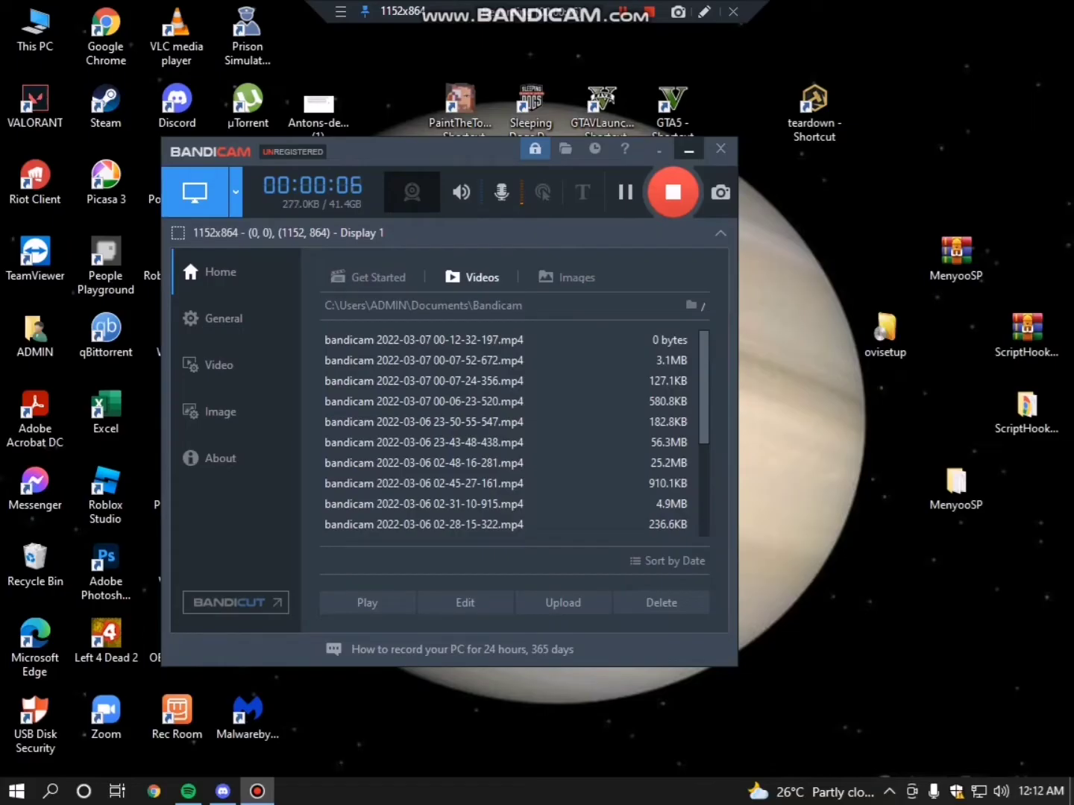
pyautogui.click(688, 149)
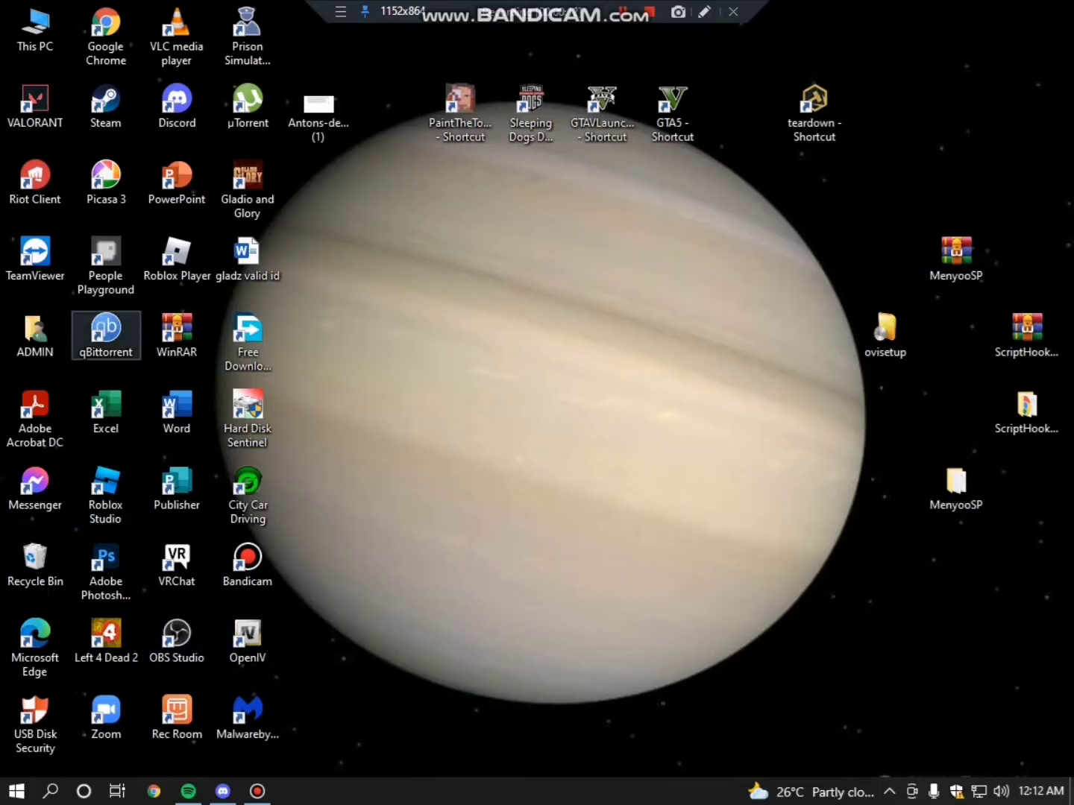
pyautogui.doubleClick(106, 33)
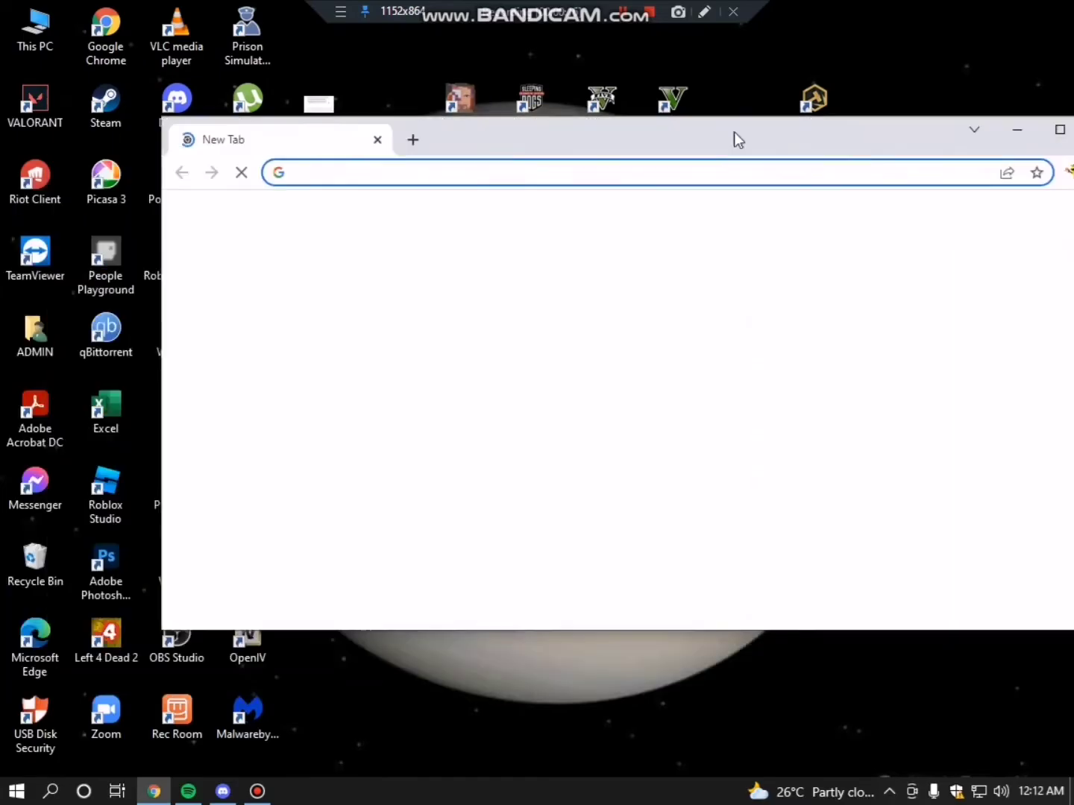
pyautogui.write('https://tinytask.en.uptodown.com/windows')
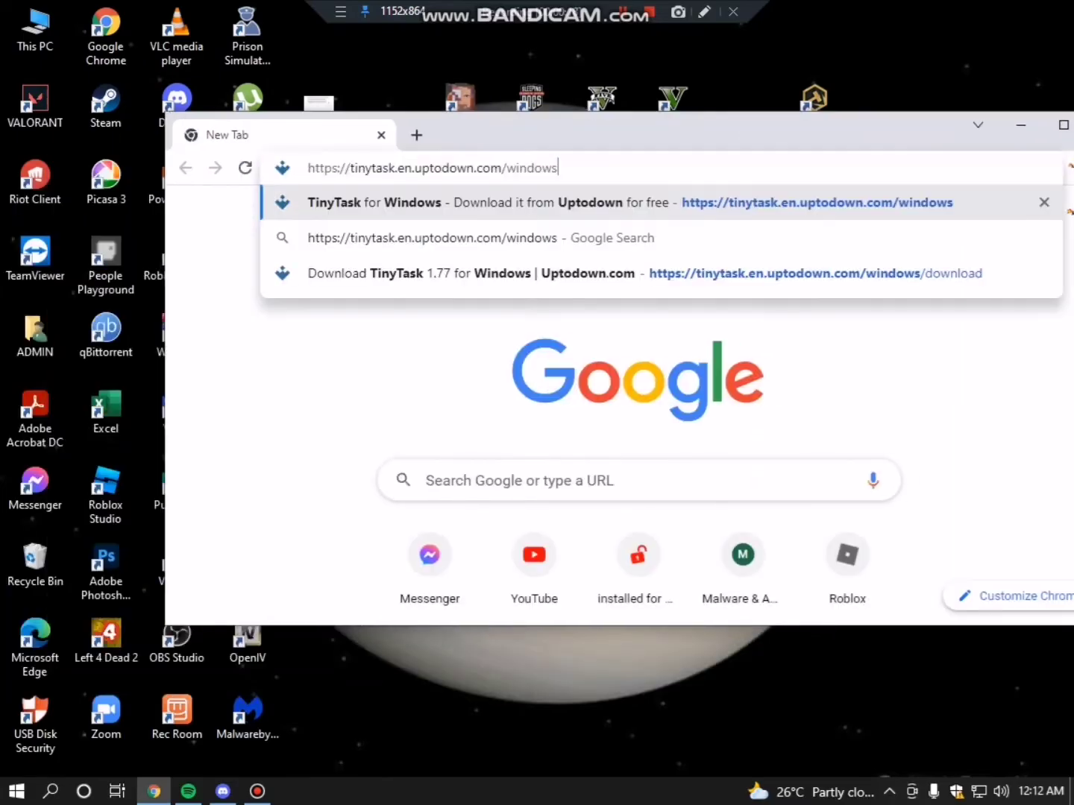
pyautogui.press('Return')
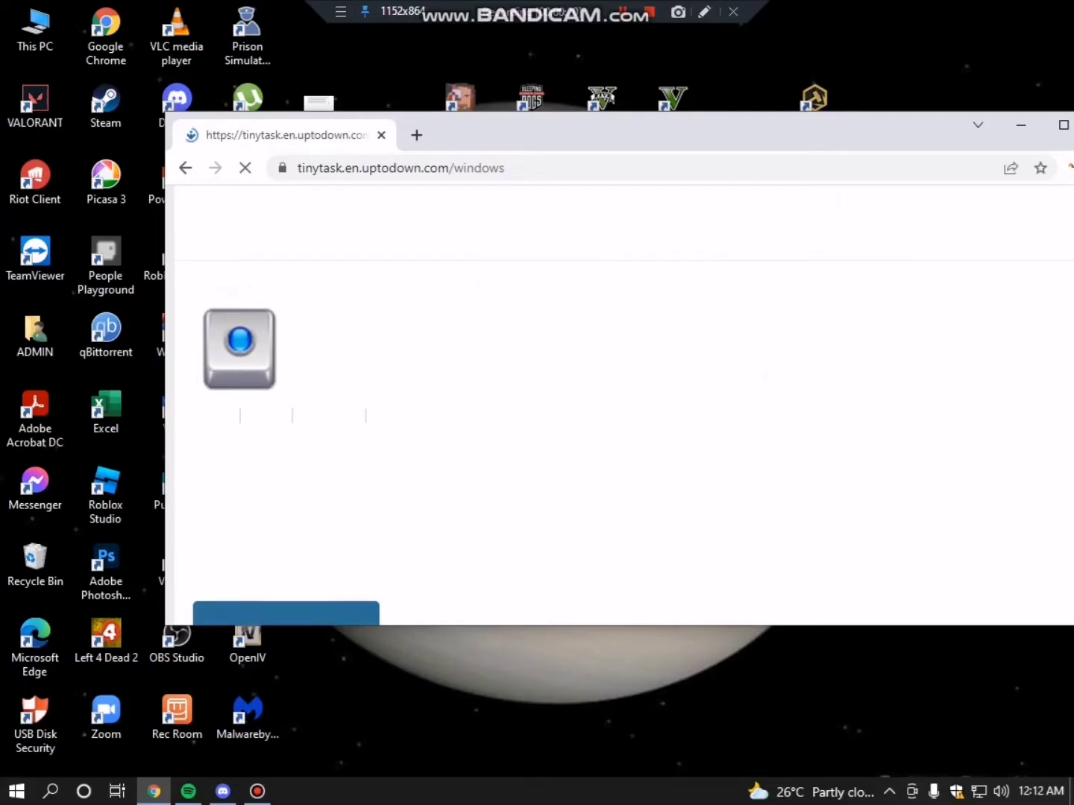
pyautogui.moveTo(512, 95); pyautogui.dragTo(446, 87)
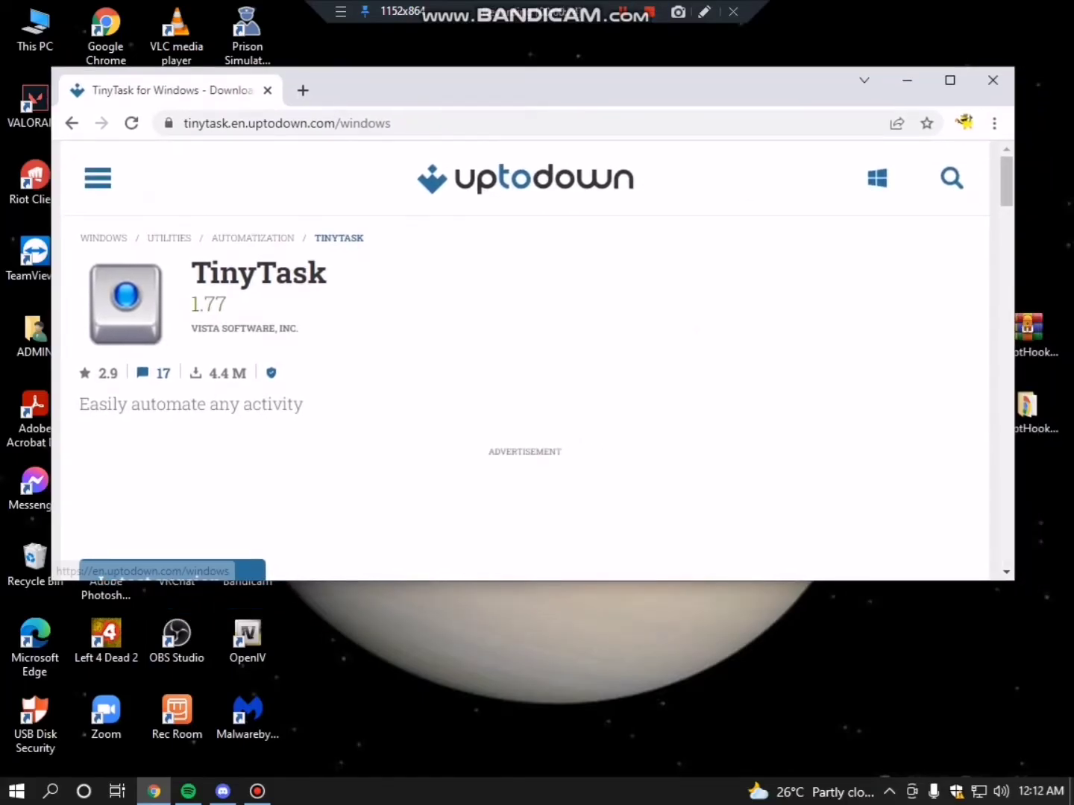
# Circle the page's Latest version button in red with the drawing pen and close the drawing overlay.
pyautogui.scroll(-3, 525, 360)
pyautogui.scroll(3, 525, 360)
pyautogui.scroll(-4, 525, 358)
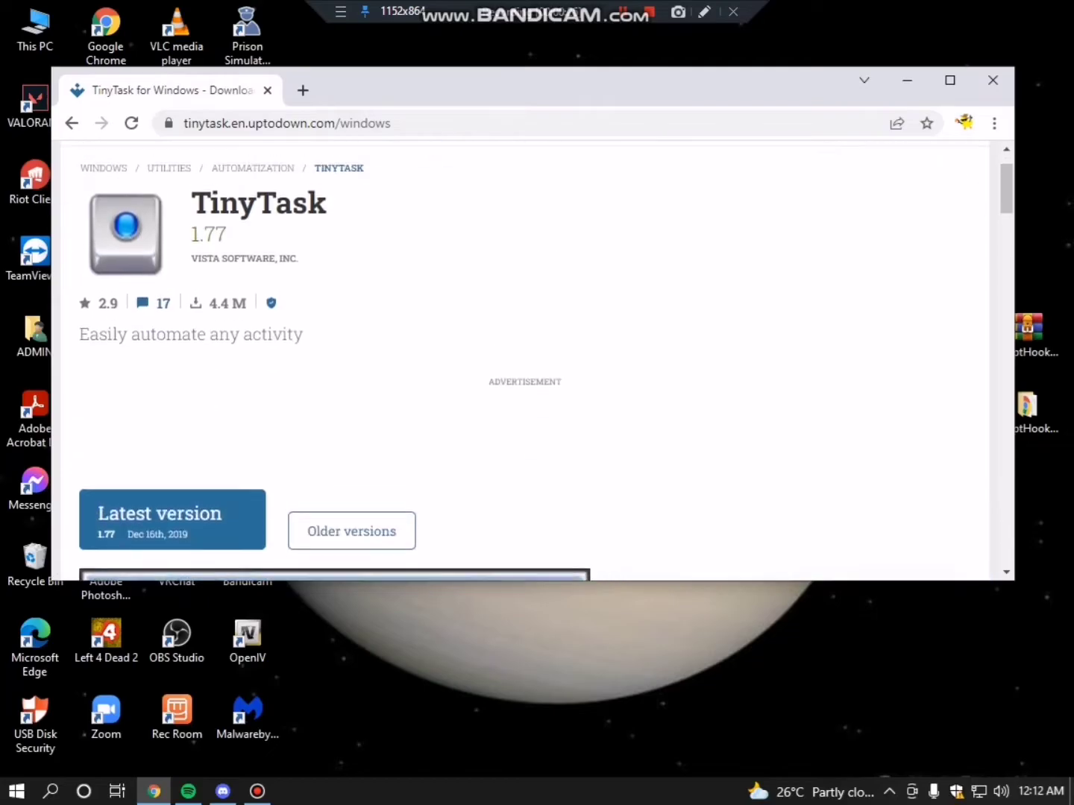
pyautogui.scroll(4, 524, 358)
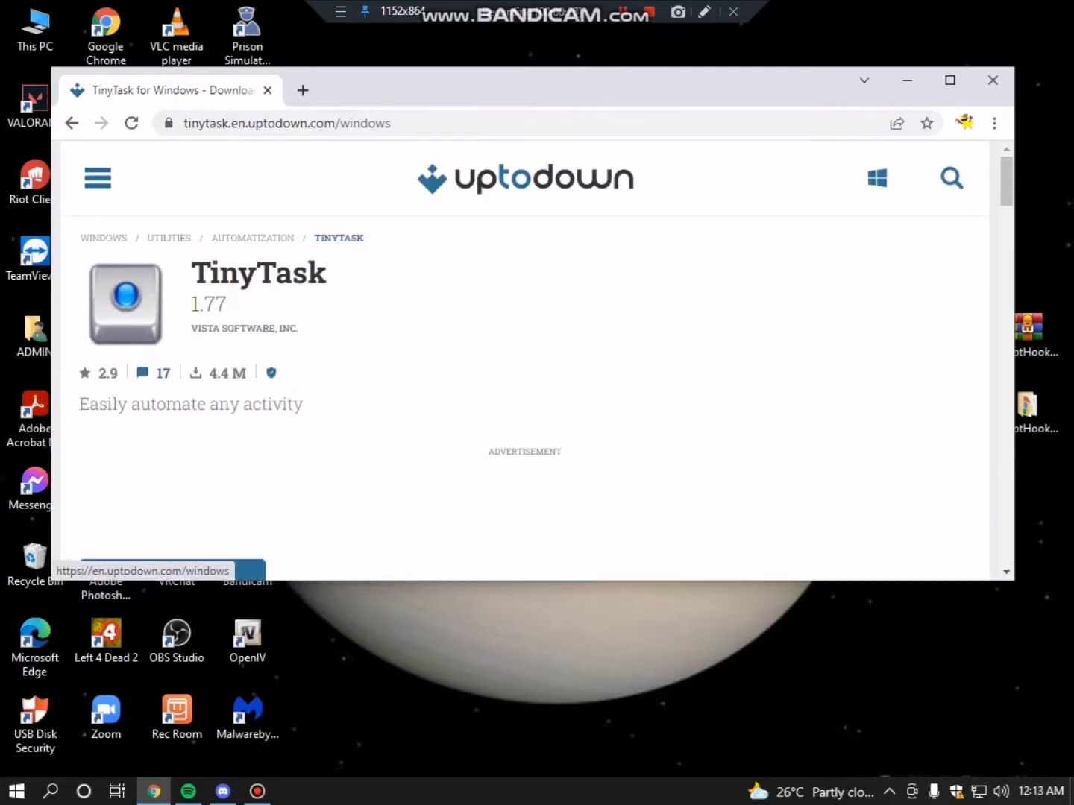
pyautogui.scroll(-3, 525, 358)
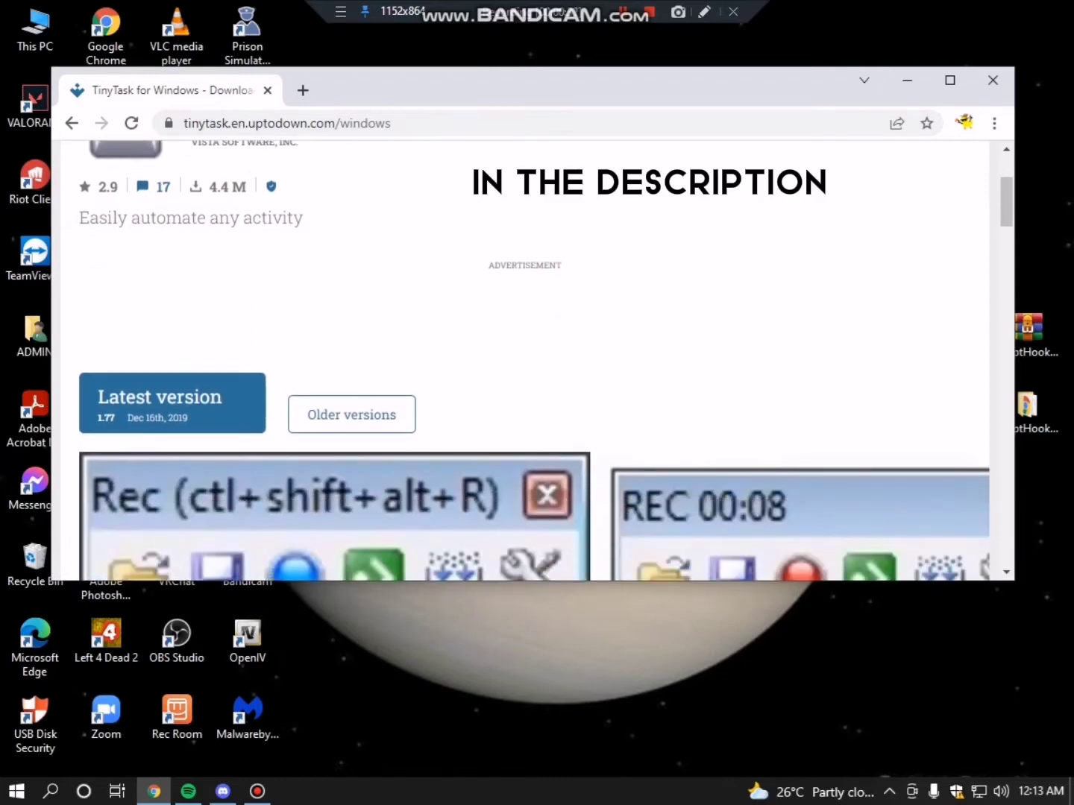
pyautogui.click(704, 11)
pyautogui.moveTo(181, 296); pyautogui.dragTo(165, 312)
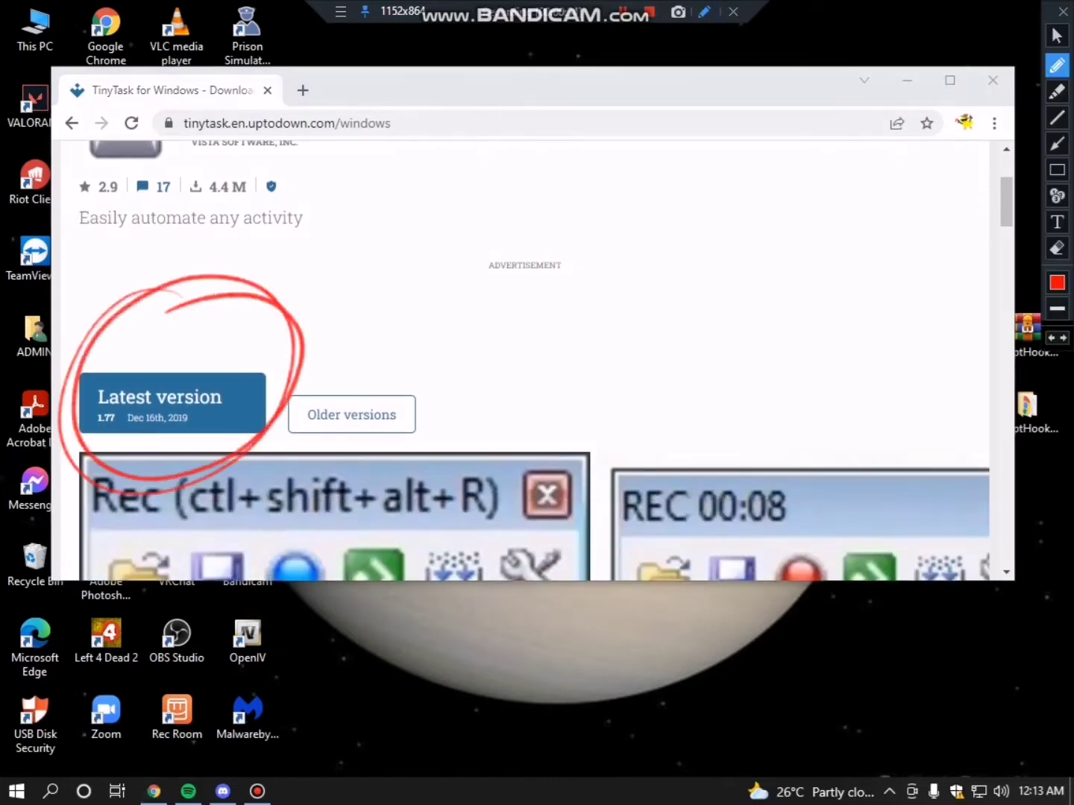
pyautogui.moveTo(57, 368); pyautogui.dragTo(50, 444)
pyautogui.moveTo(151, 349); pyautogui.dragTo(119, 343)
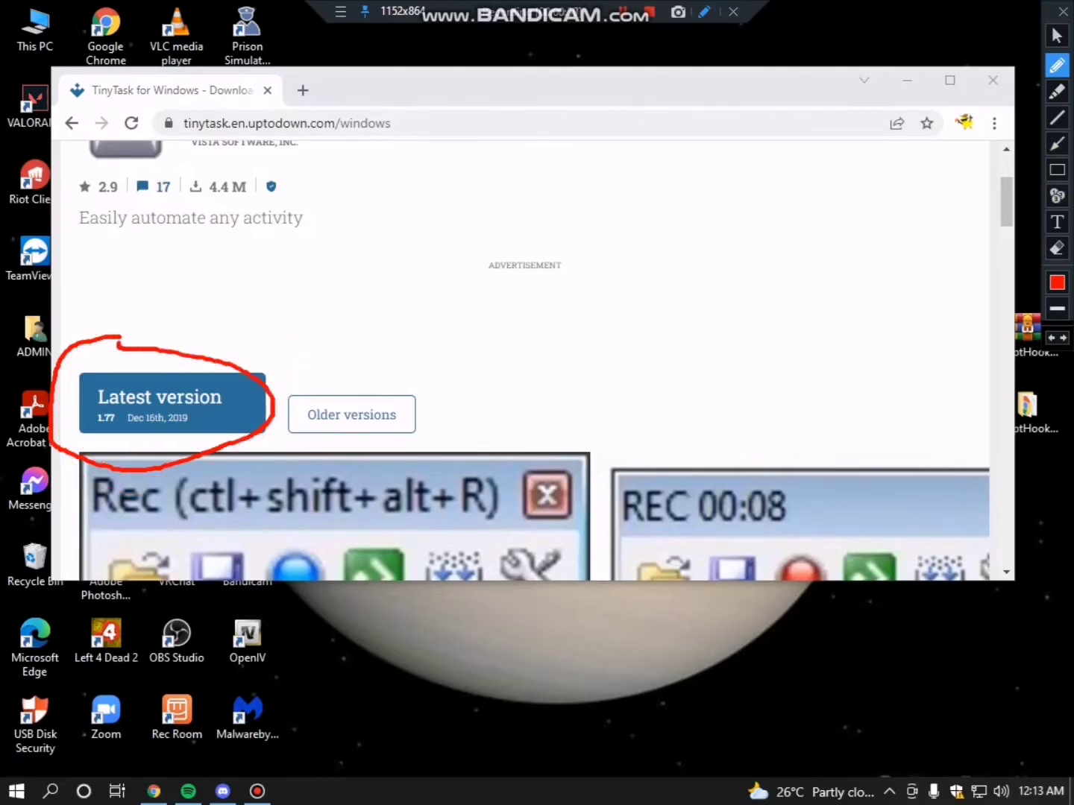
pyautogui.click(1063, 12)
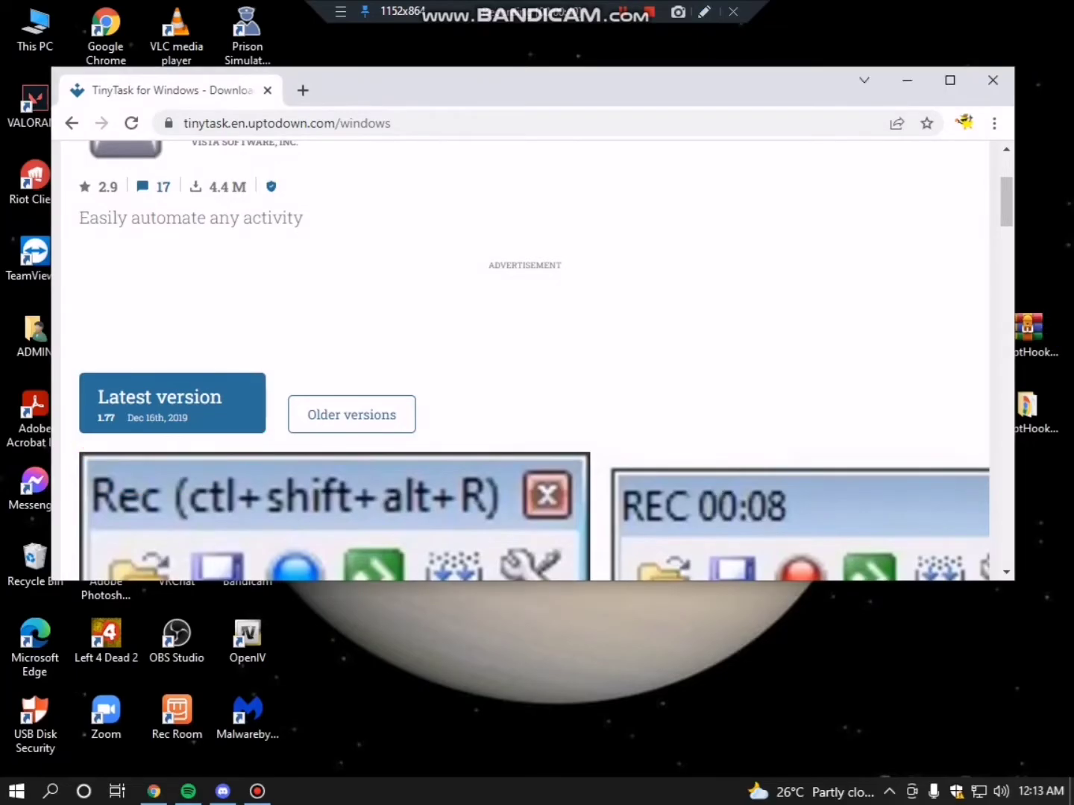
# Open the download page for the latest TinyTask version, 1.77.
pyautogui.click(171, 403)
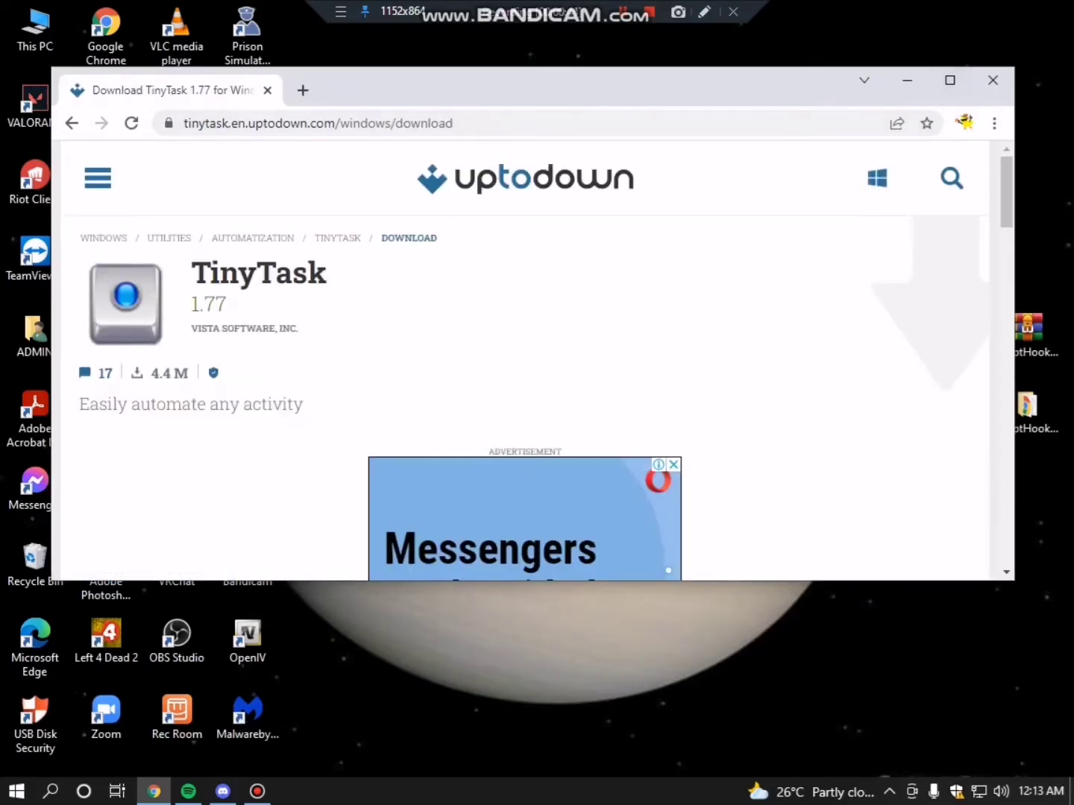
pyautogui.scroll(-5, 525, 360)
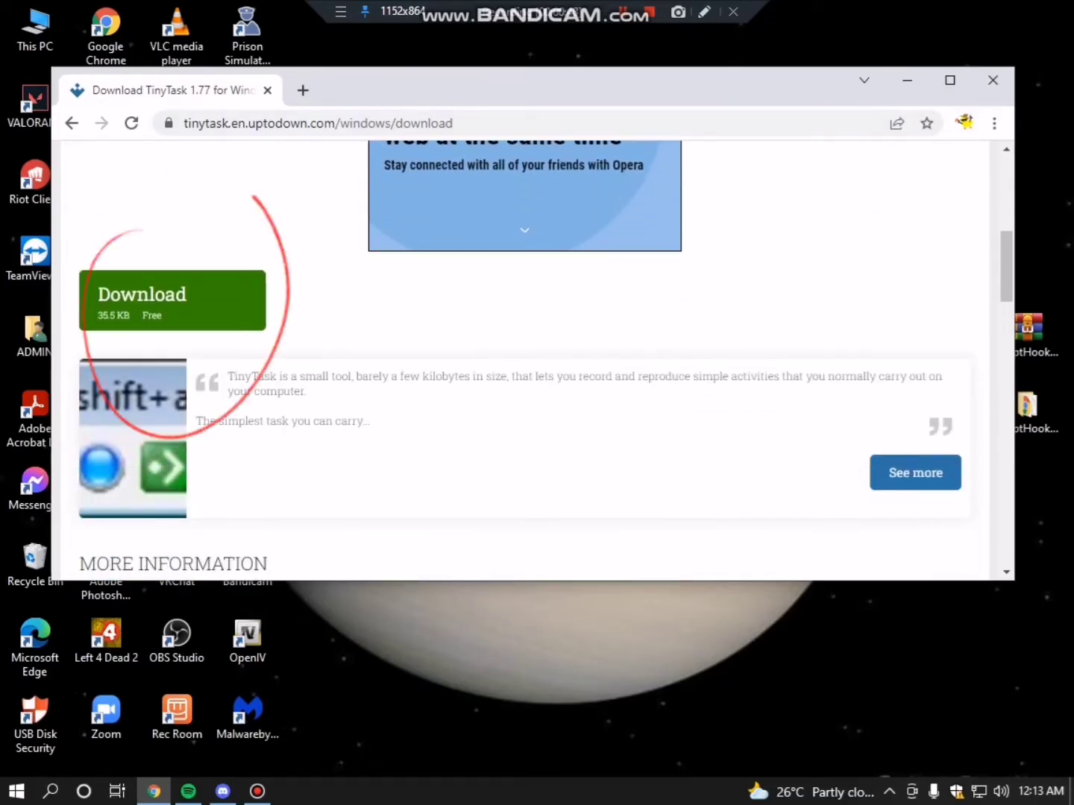
# Circle the green Download button in red with the drawing pen and close the drawing overlay.
pyautogui.click(703, 11)
pyautogui.moveTo(137, 227)
pyautogui.mouseDown()
pyautogui.moveTo(58, 302)
pyautogui.moveTo(176, 361)
pyautogui.mouseUp()
pyautogui.moveTo(291, 276); pyautogui.dragTo(121, 231)
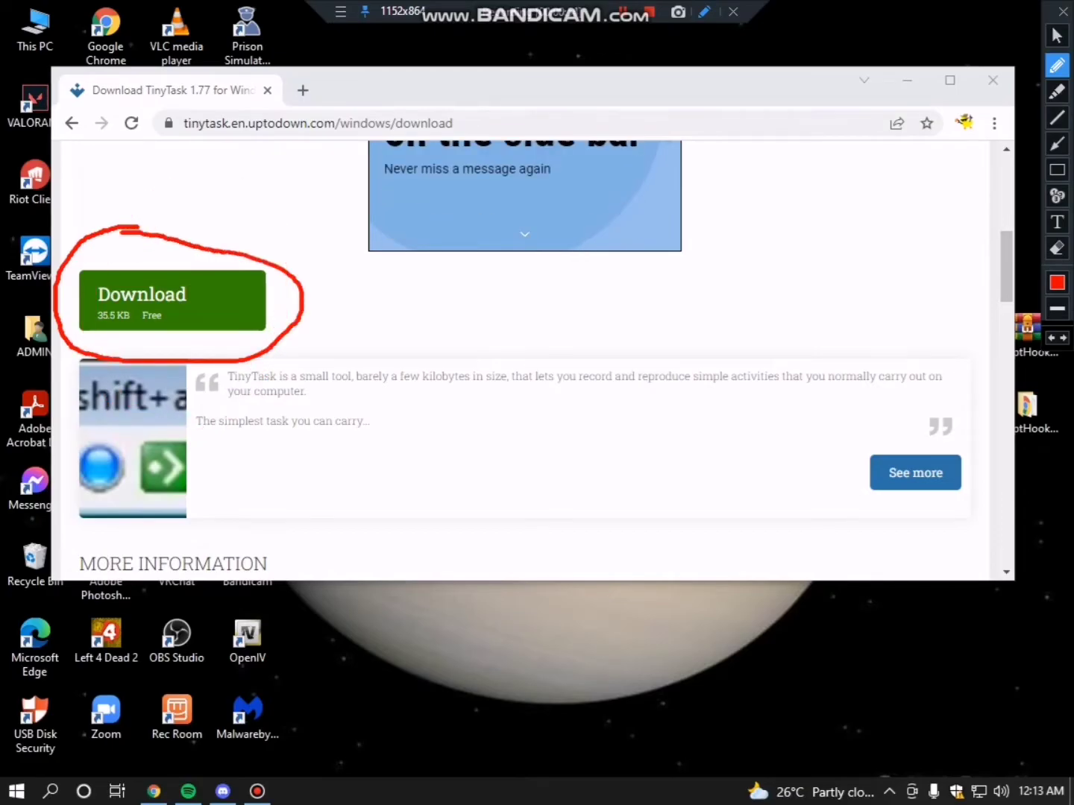
pyautogui.press('Escape')
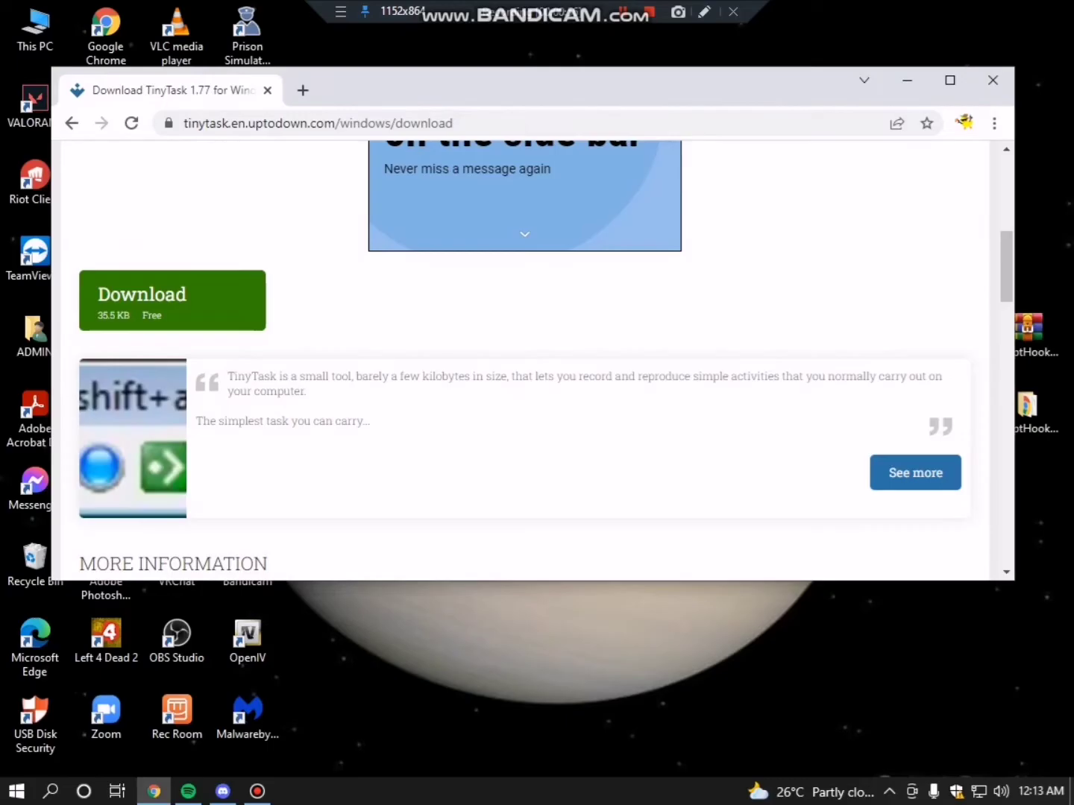
# Download the free TinyTask 1.77 file and maximize the browser window.
pyautogui.click(171, 300)
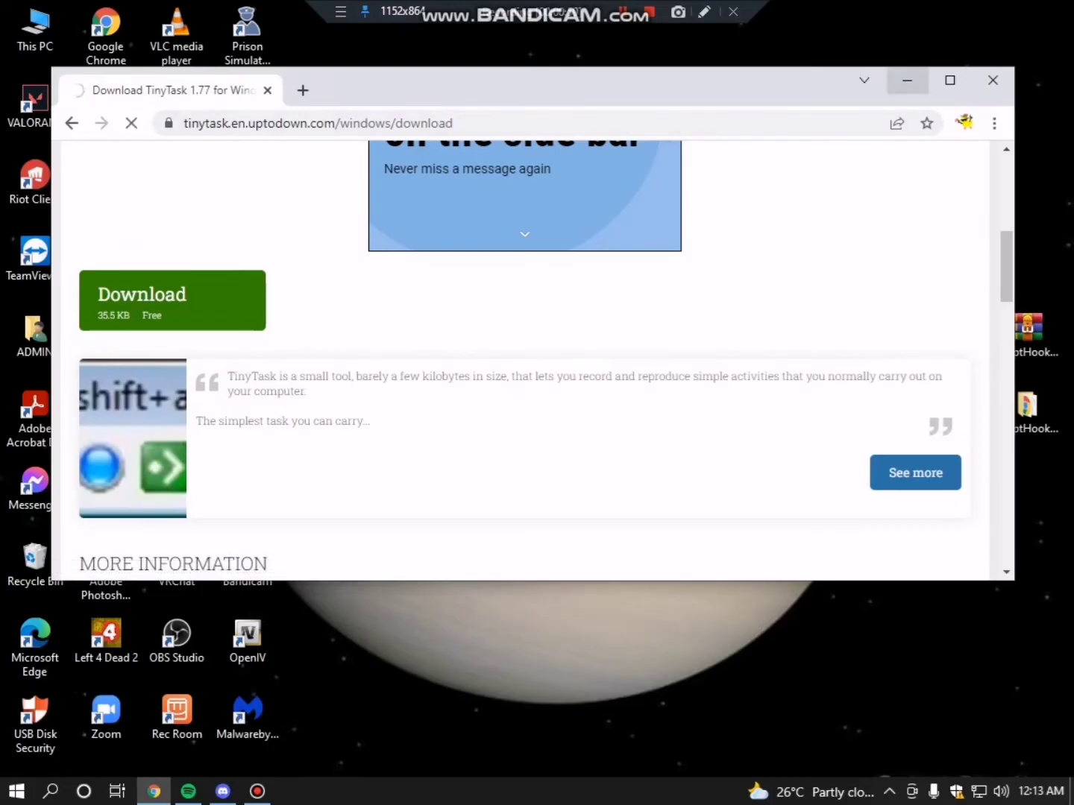
pyautogui.click(950, 80)
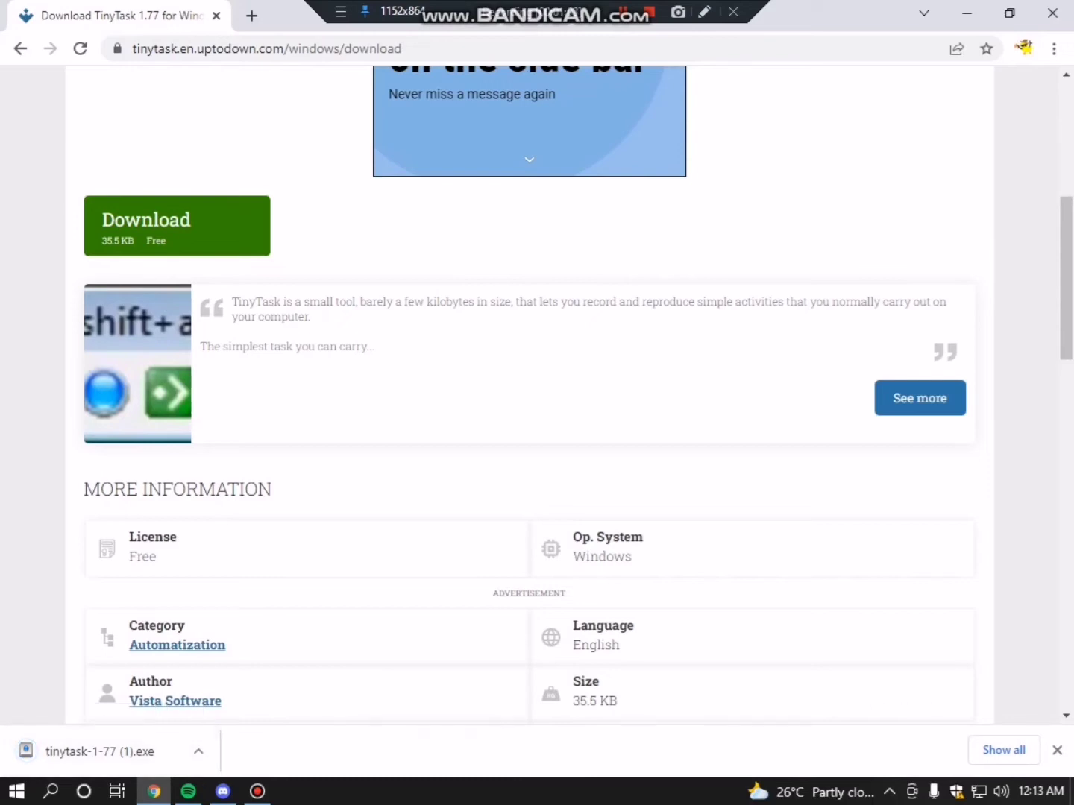
# Mark the downloaded tinytask-1-77 (1).exe with a red pen outline and close the drawing overlay.
pyautogui.click(704, 11)
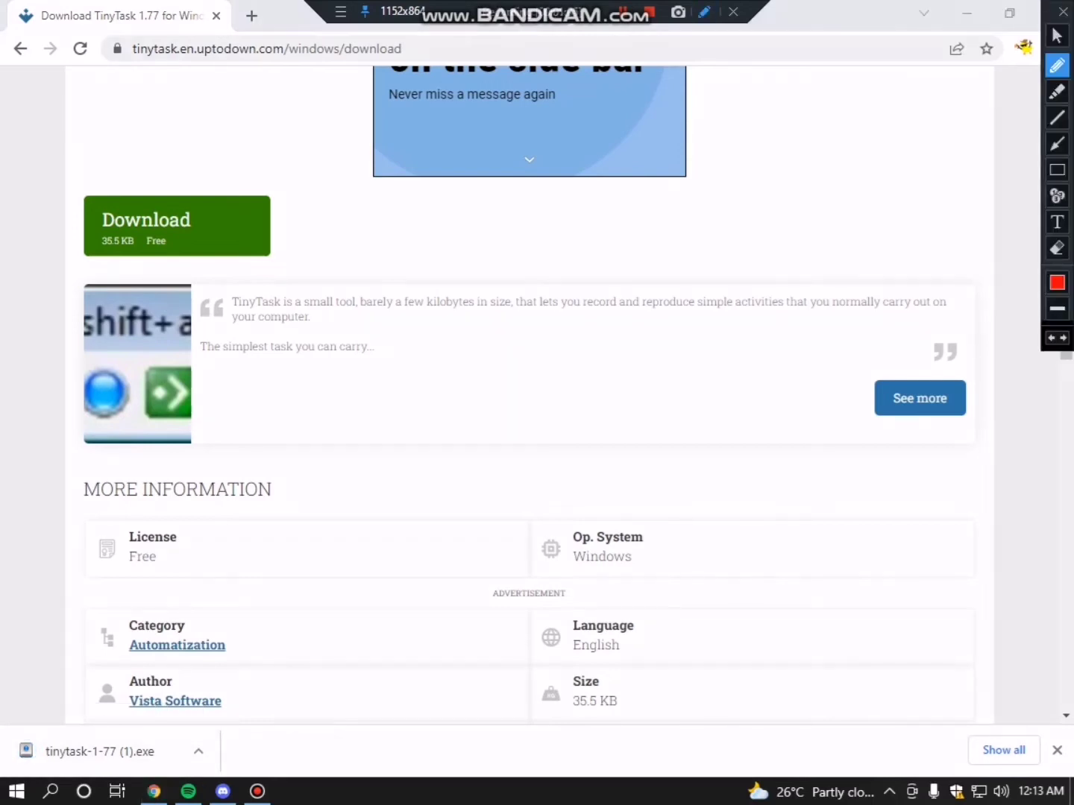
pyautogui.moveTo(1, 675); pyautogui.dragTo(196, 708)
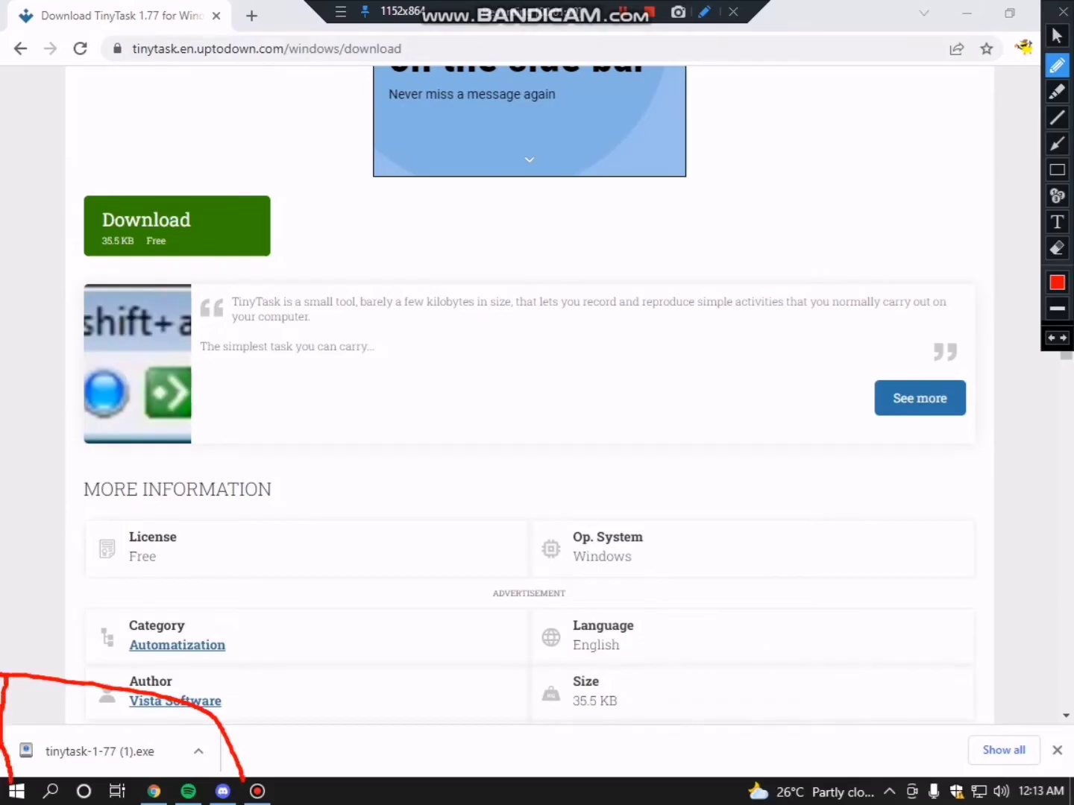
pyautogui.click(1062, 11)
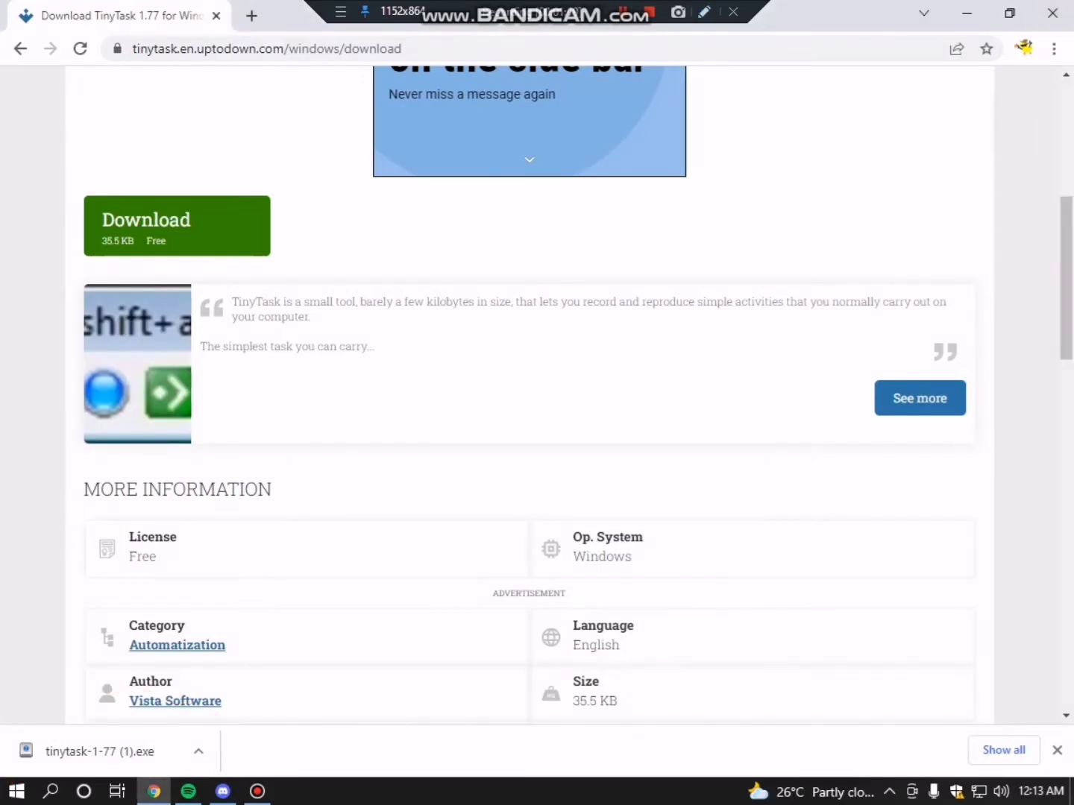
# Place the downloaded tinytask-1-77 (1).exe on the desktop, with the browser out of the way, and launch it.
pyautogui.moveTo(798, 15); pyautogui.dragTo(711, 59)
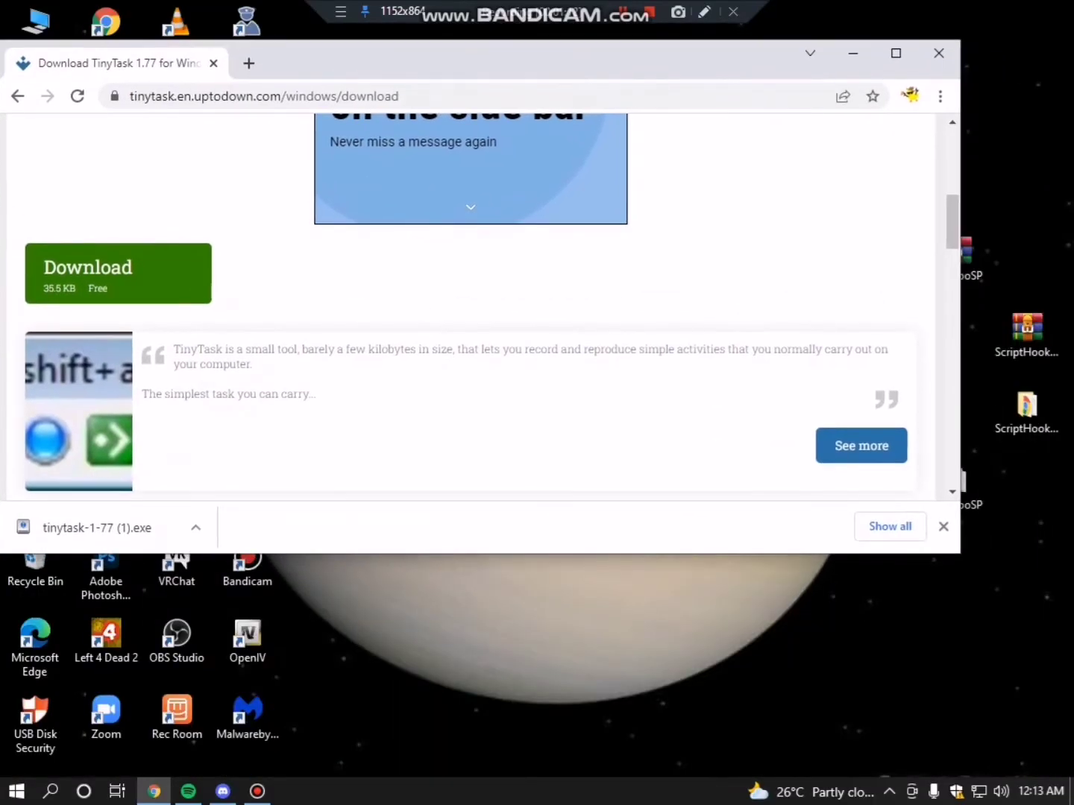
pyautogui.moveTo(96, 527); pyautogui.dragTo(813, 567)
pyautogui.click(853, 53)
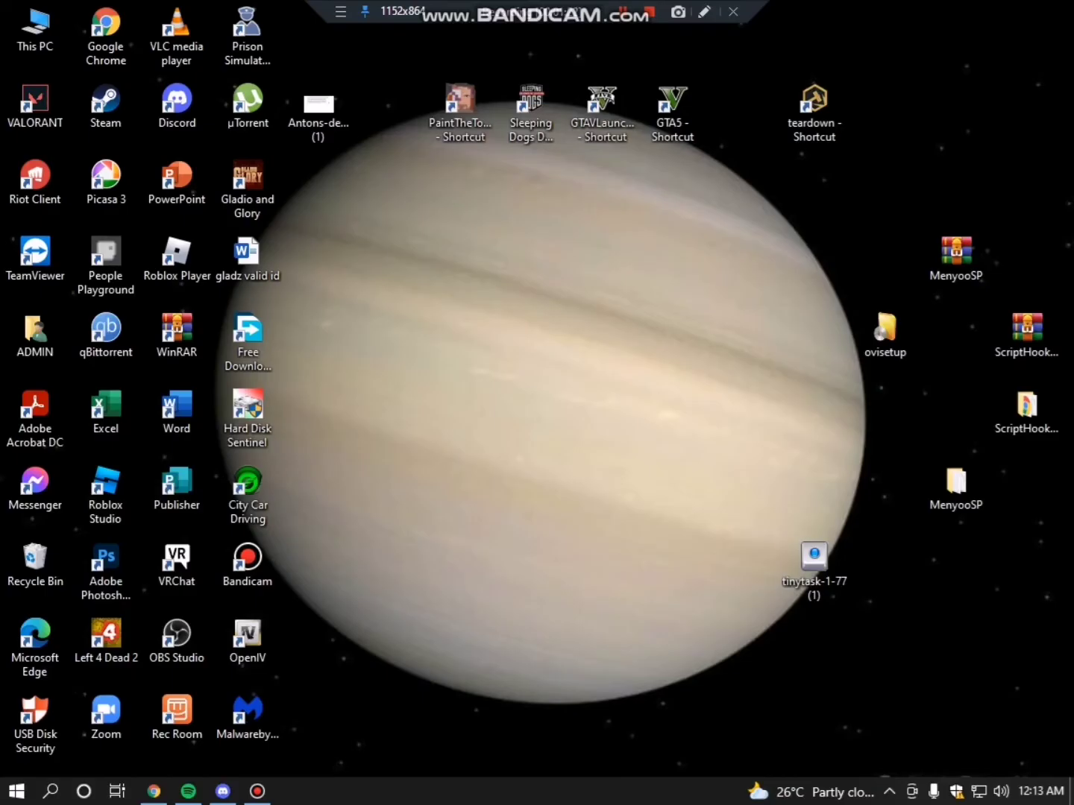
pyautogui.doubleClick(813, 567)
pyautogui.moveTo(509, 376); pyautogui.dragTo(617, 218)
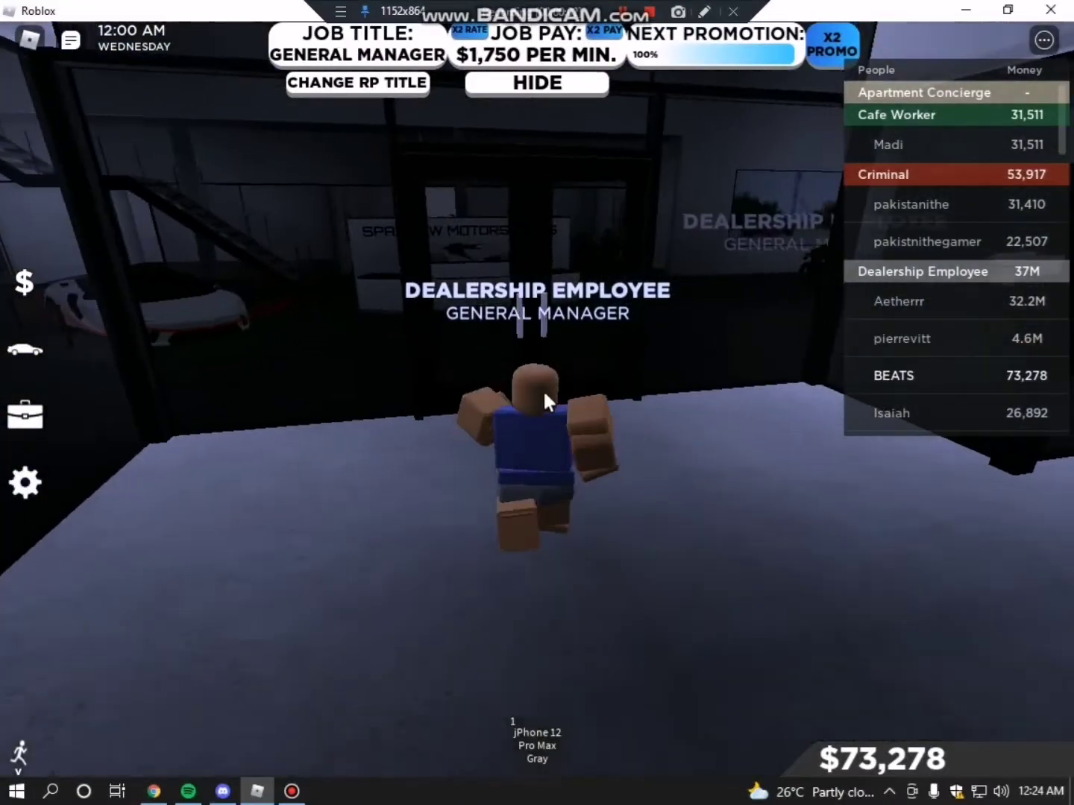
# In Roblox, walk the character into the dealership and seat it at the computer behind the Sparrow Motorsports reception desk.
pyautogui.press('w')
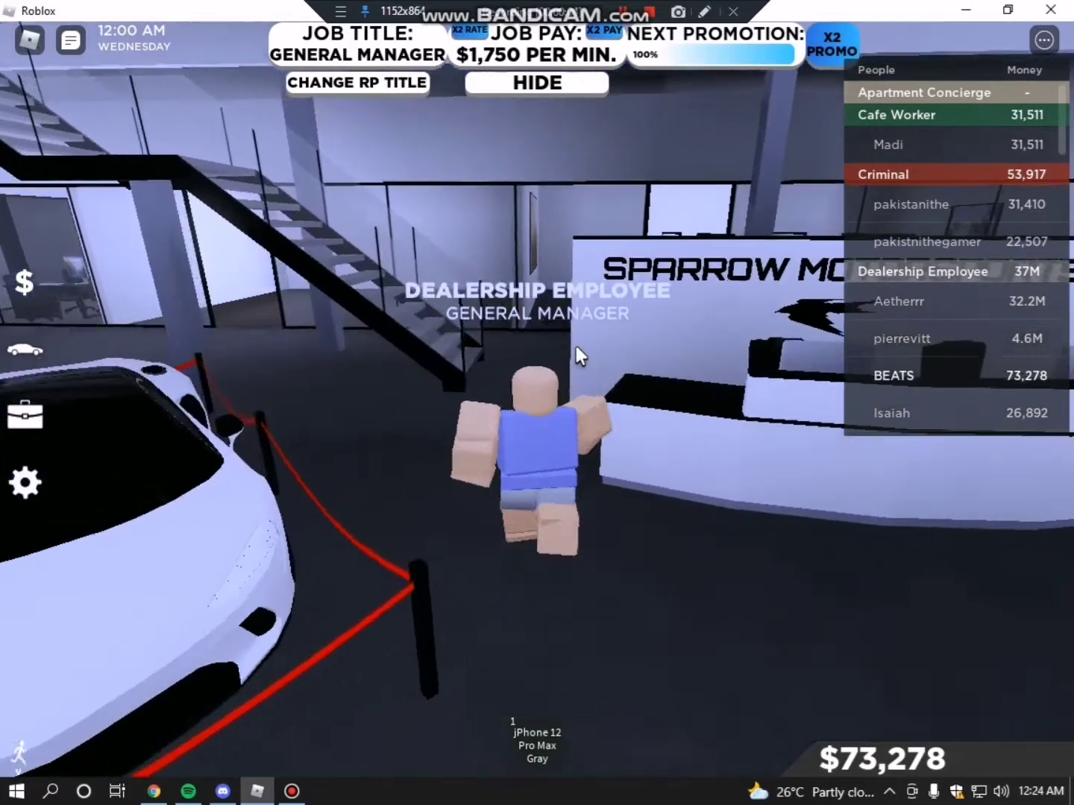
pyautogui.press('w')
pyautogui.press('d')
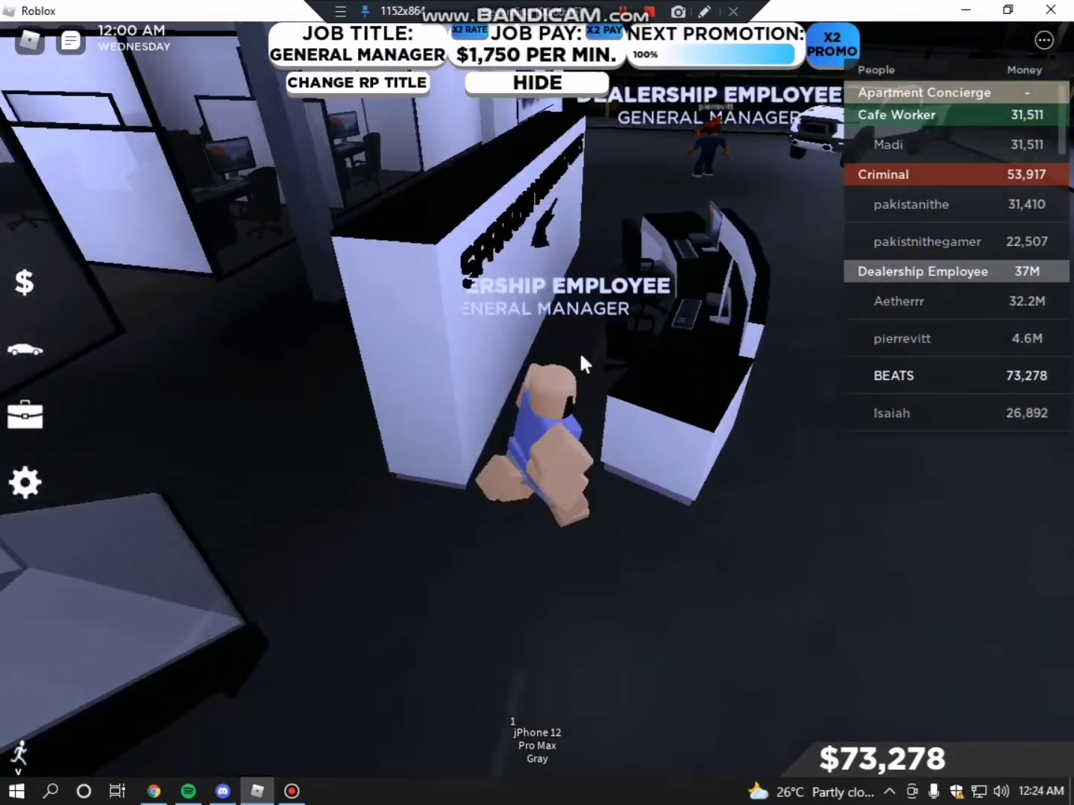
pyautogui.press('w')
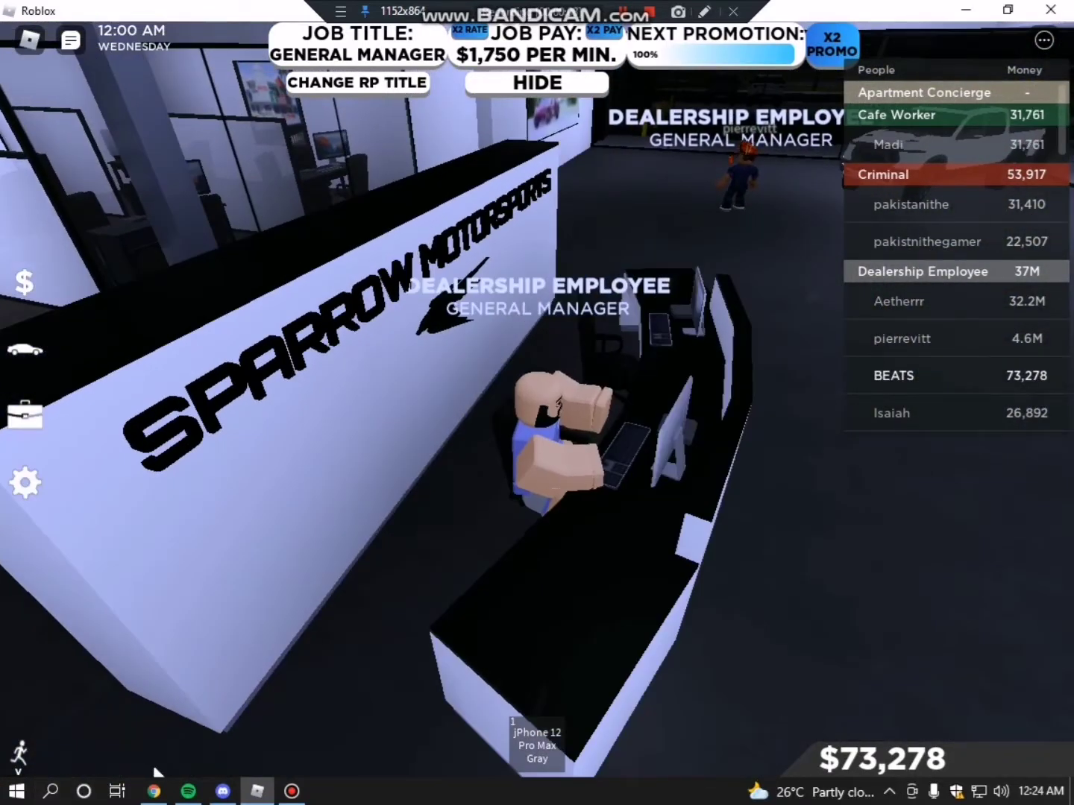
# Launch TinyTask from the desktop and show it in front of the maximized Roblox window.
pyautogui.moveTo(836, 14); pyautogui.dragTo(488, 168)
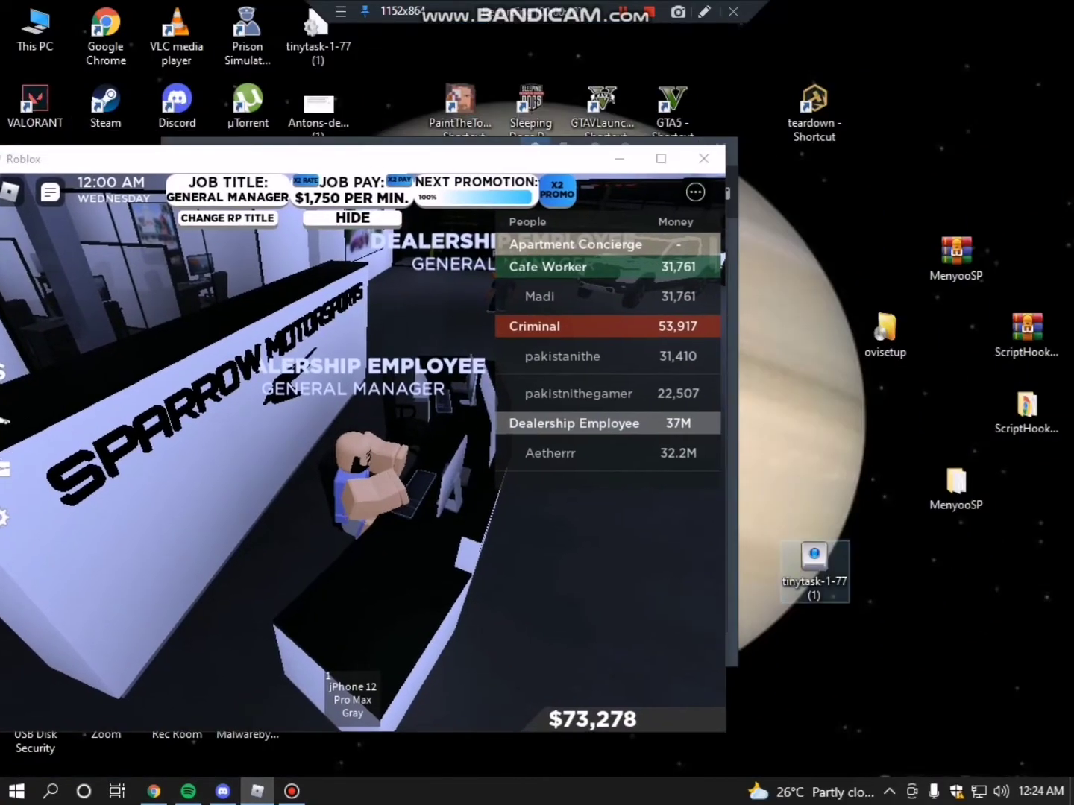
pyautogui.doubleClick(814, 563)
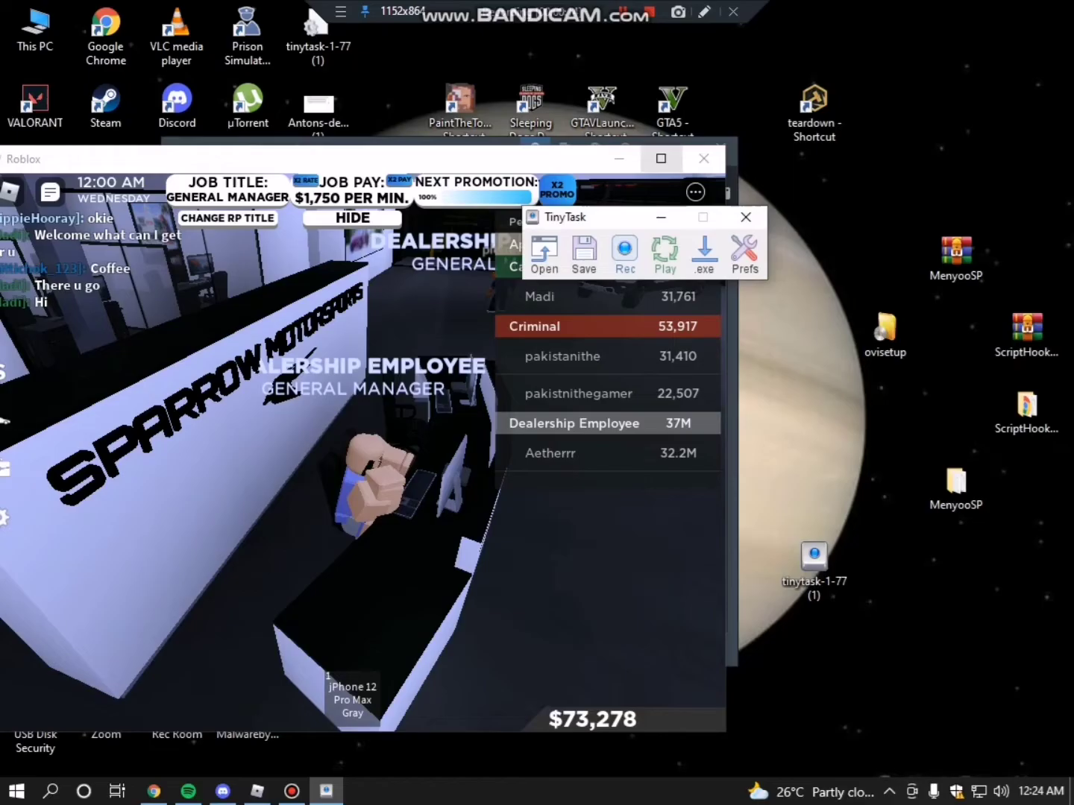
pyautogui.click(660, 158)
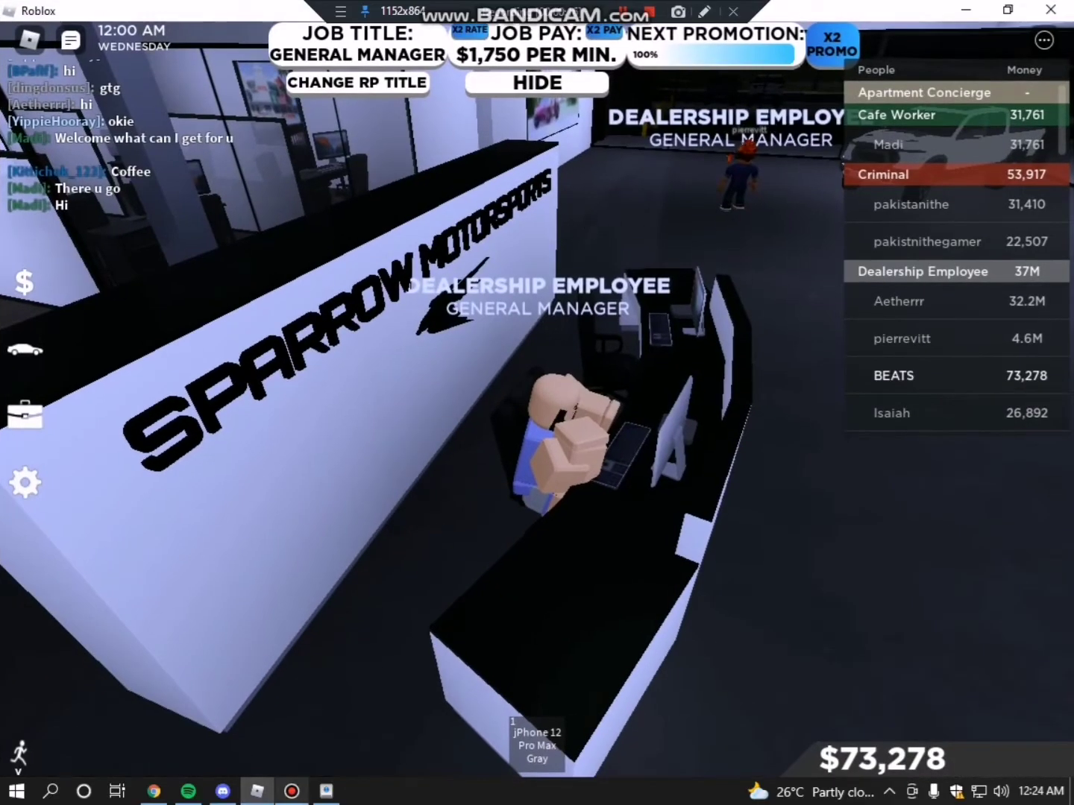
pyautogui.click(326, 791)
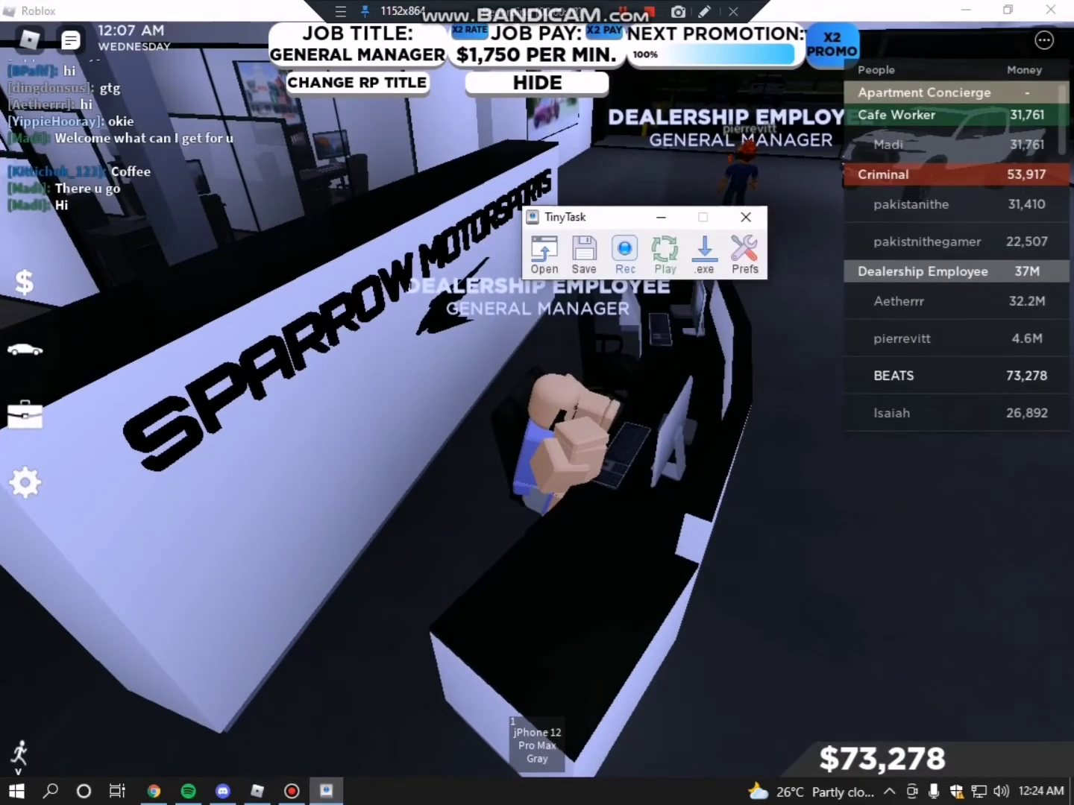
# Set TinyTask's playback hotkey to Print Screen.
pyautogui.click(752, 252)
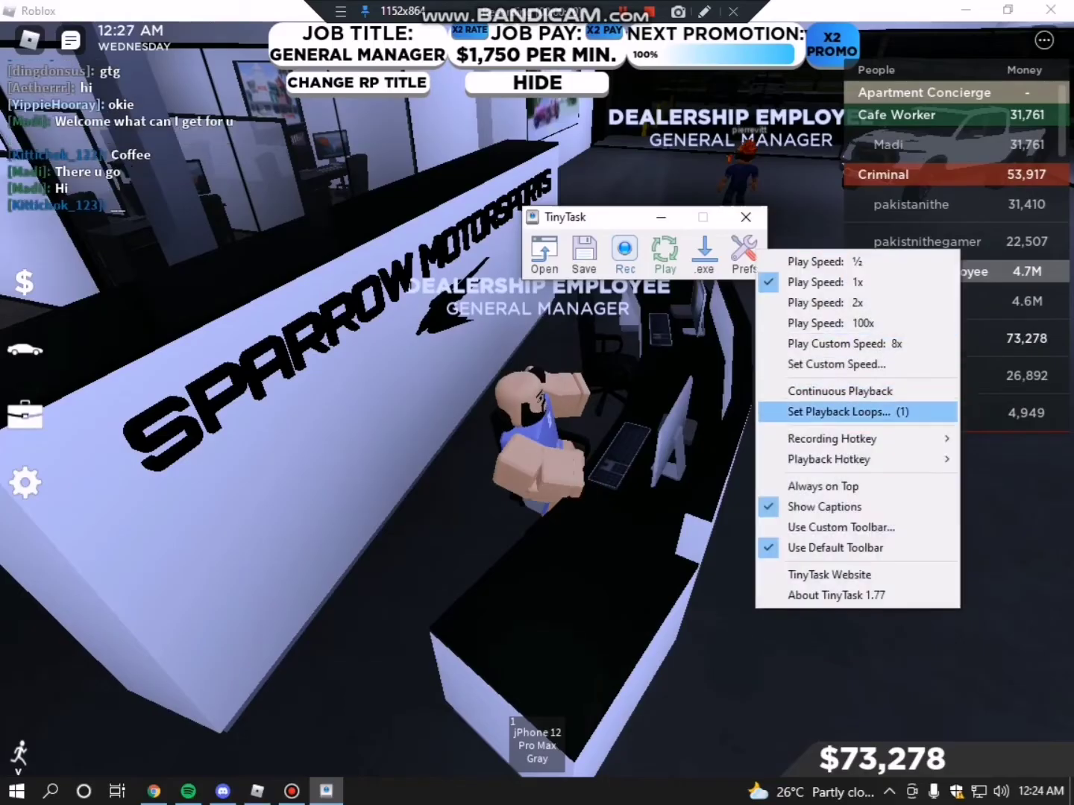
pyautogui.moveTo(831, 438)
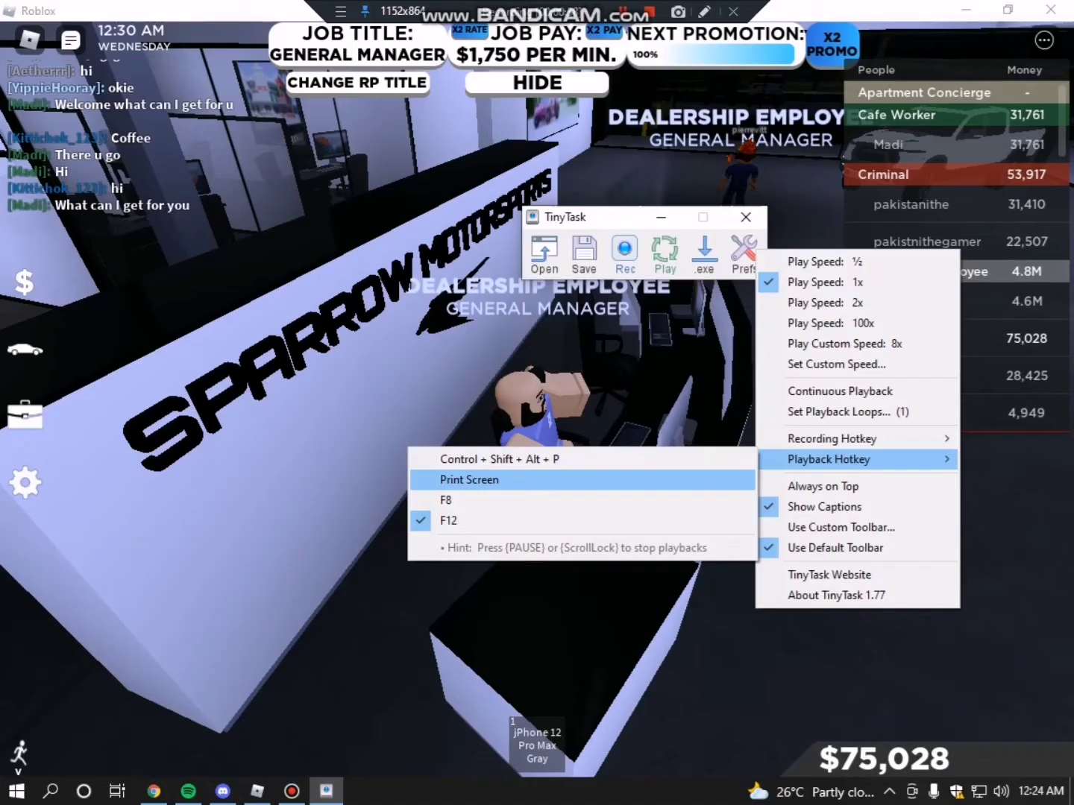
pyautogui.click(469, 480)
# Turn on Continuous Playback in TinyTask and check the preferences again.
pyautogui.click(746, 246)
pyautogui.moveTo(819, 451)
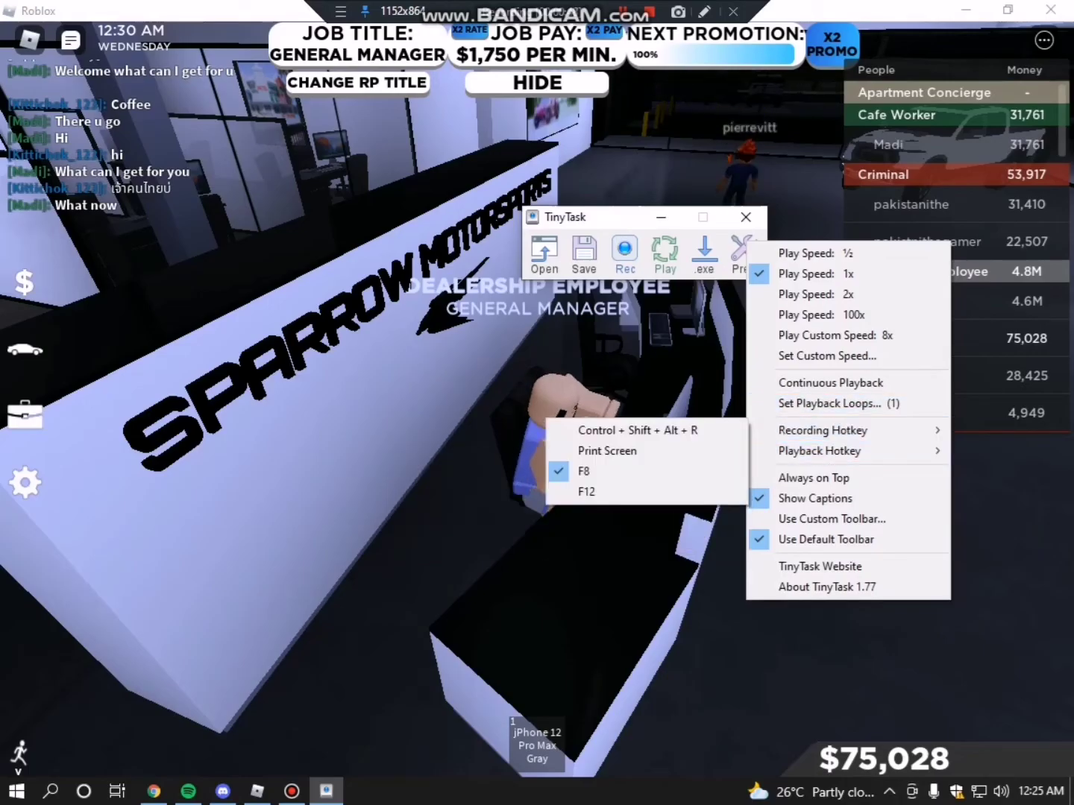
pyautogui.click(798, 384)
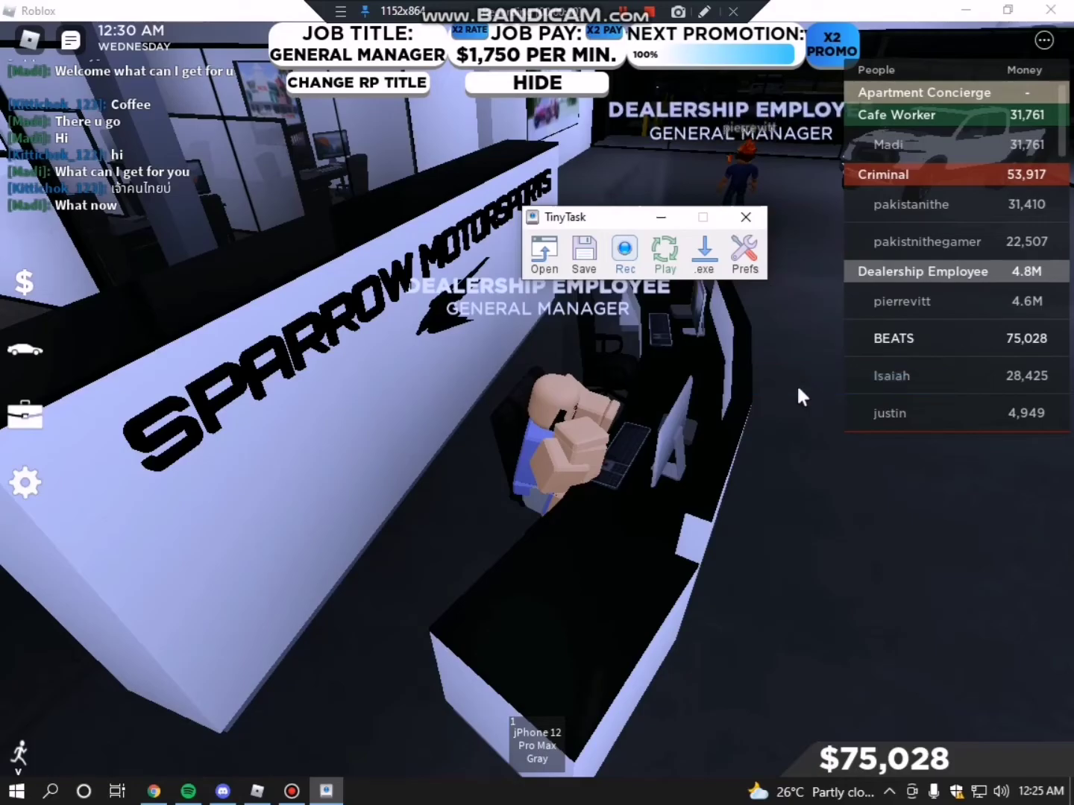
pyautogui.click(737, 257)
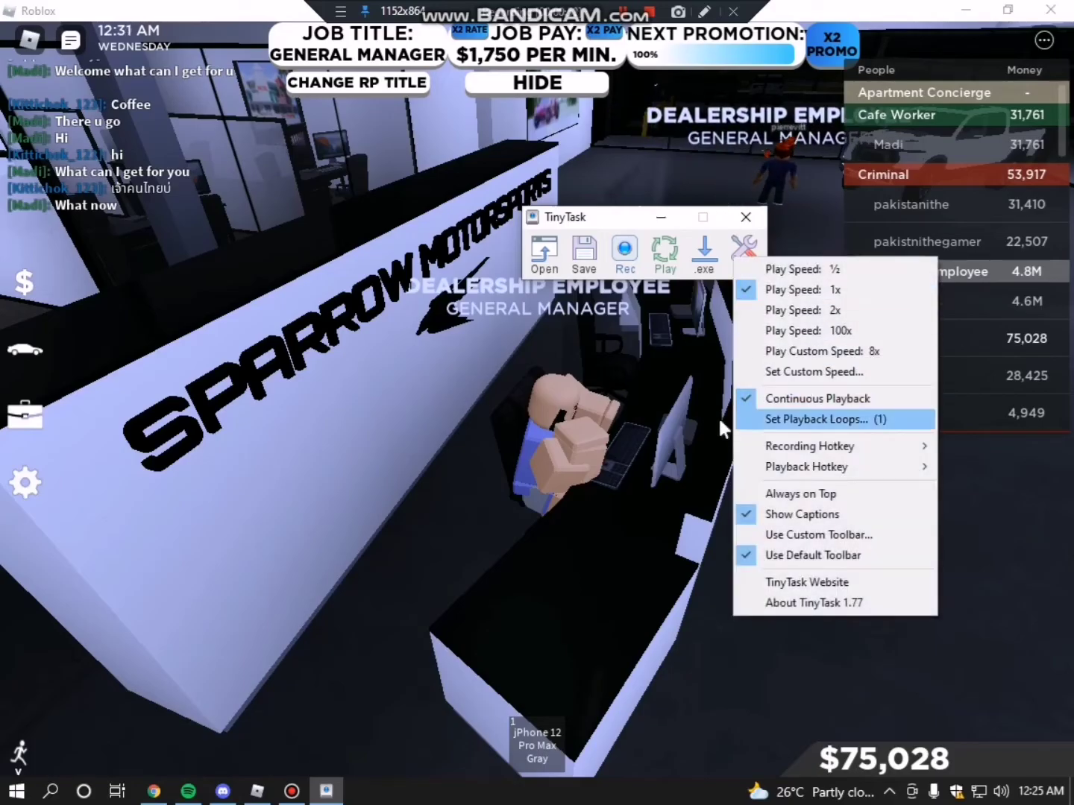
# Start a TinyTask recording over the Roblox game and rotate the camera around the seated character as the recorded action.
pyautogui.click(645, 392)
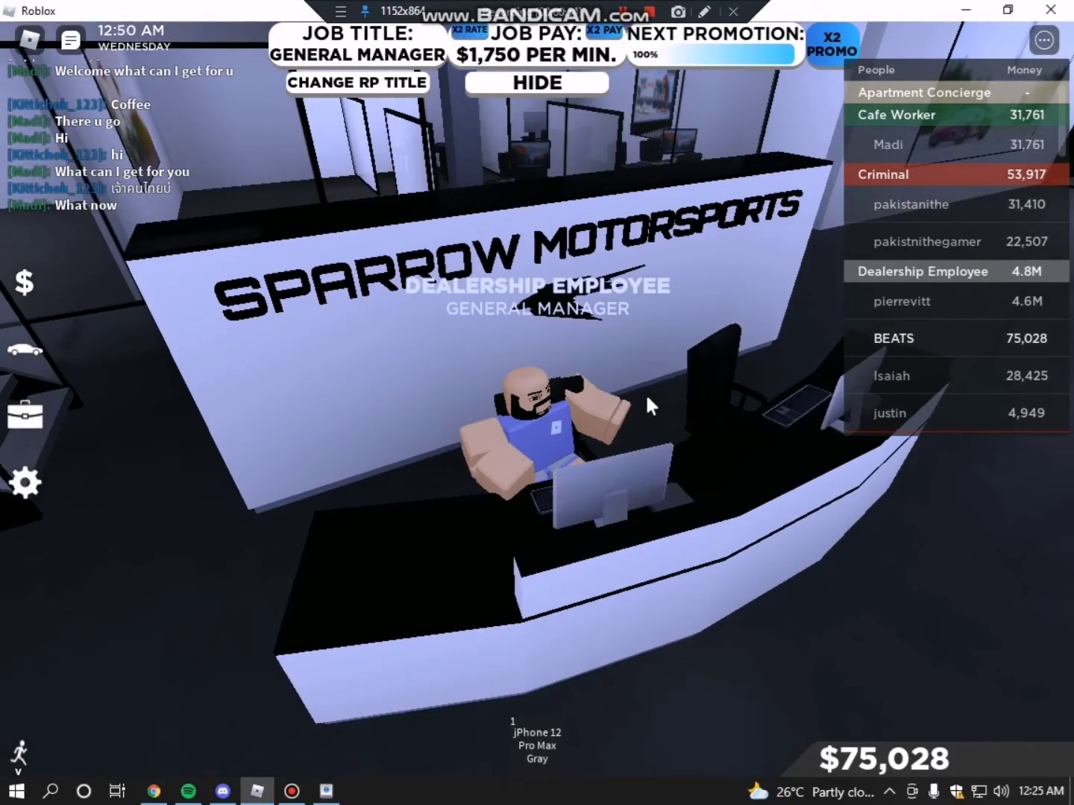
pyautogui.click(326, 790)
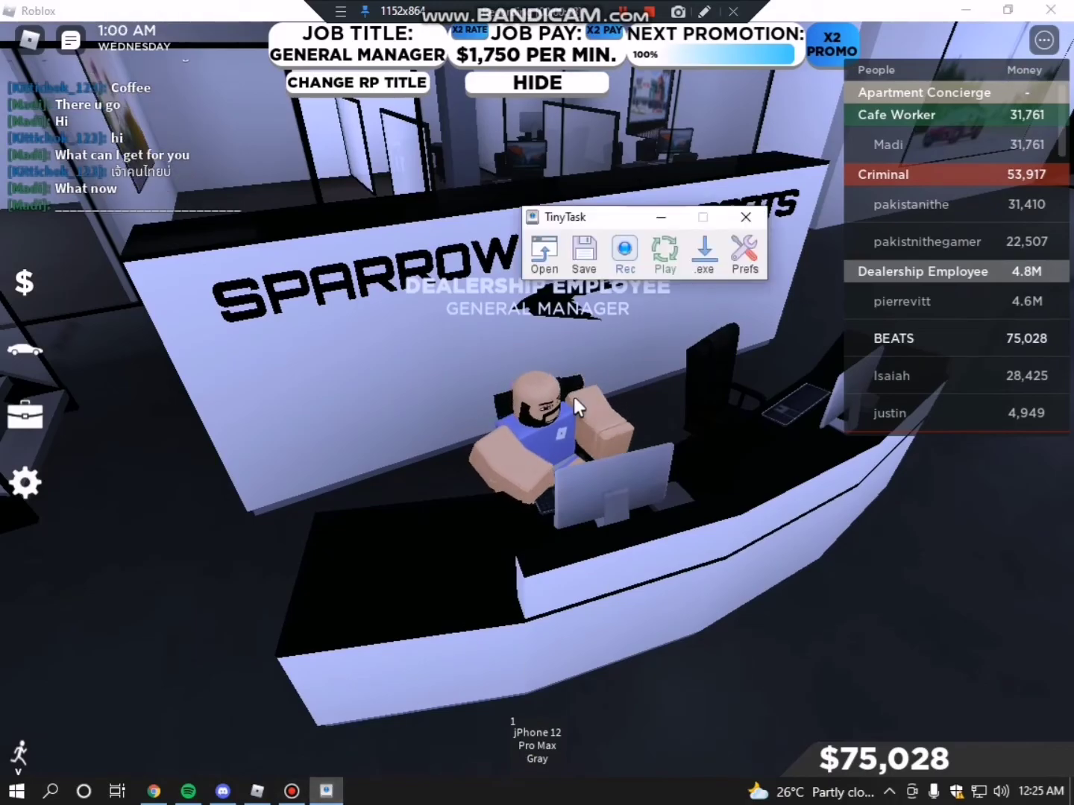
pyautogui.hotkey('ctrl', 'shift', 'alt', 'r')
pyautogui.click(533, 410)
pyautogui.rightClick(705, 405)
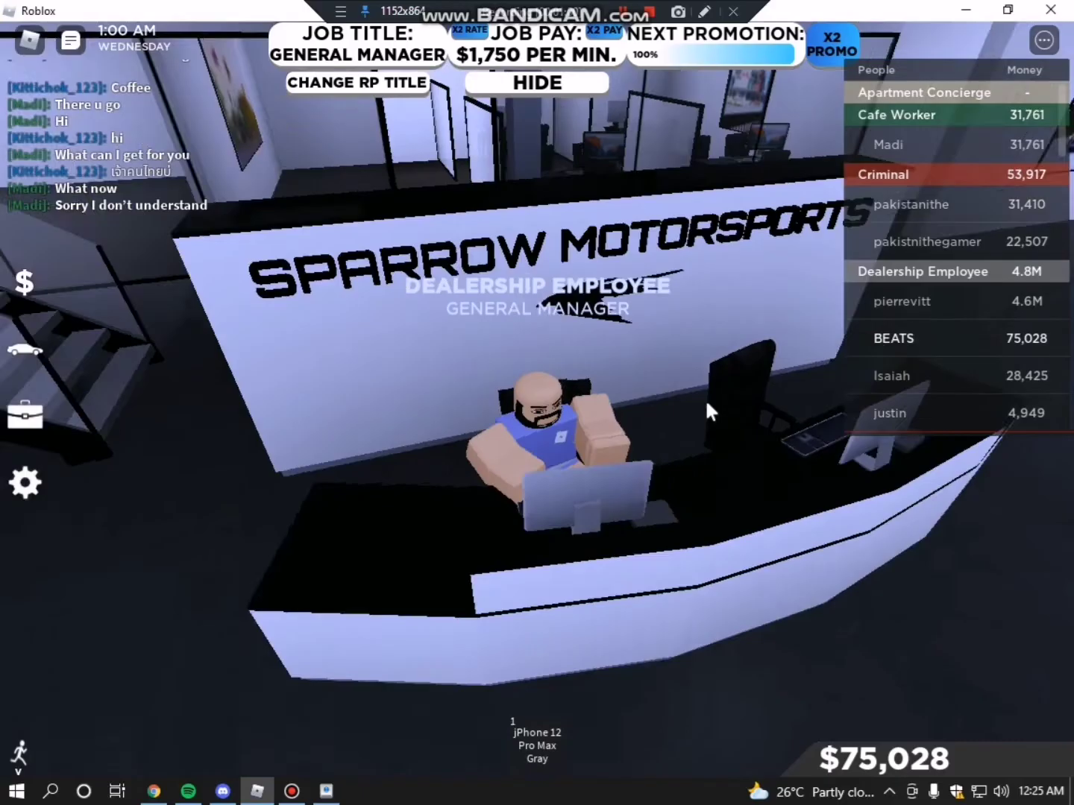
pyautogui.rightClick(707, 405)
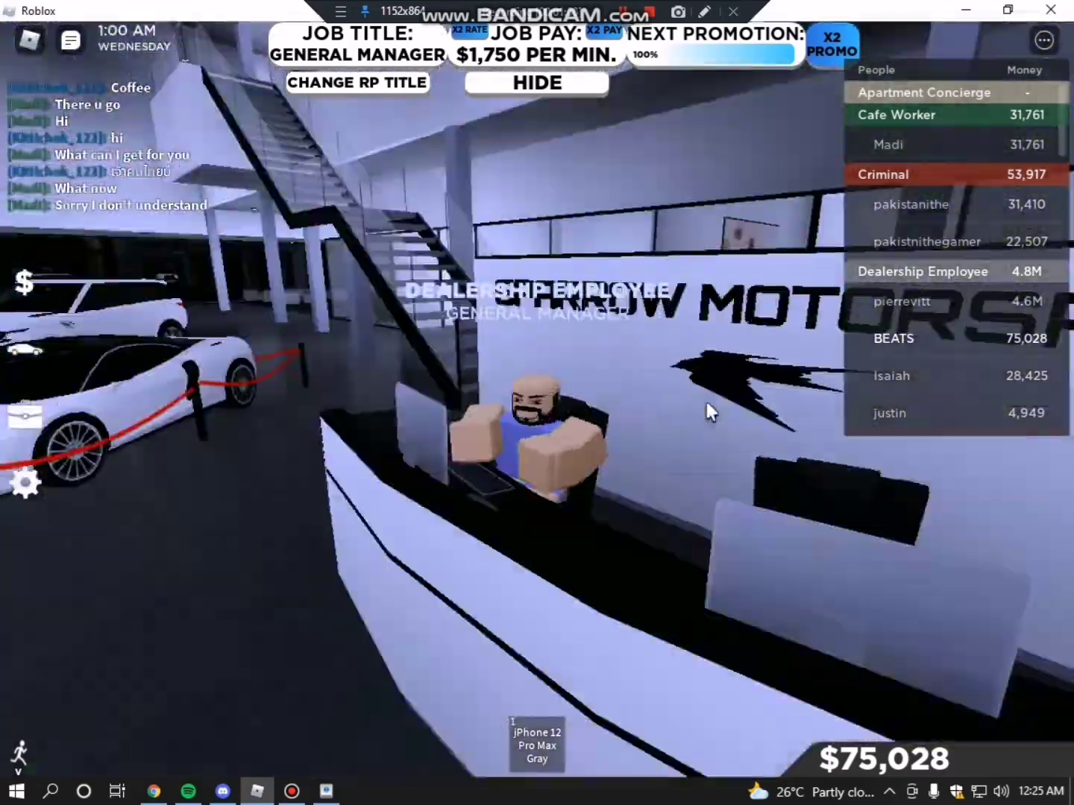
pyautogui.rightClick(705, 399)
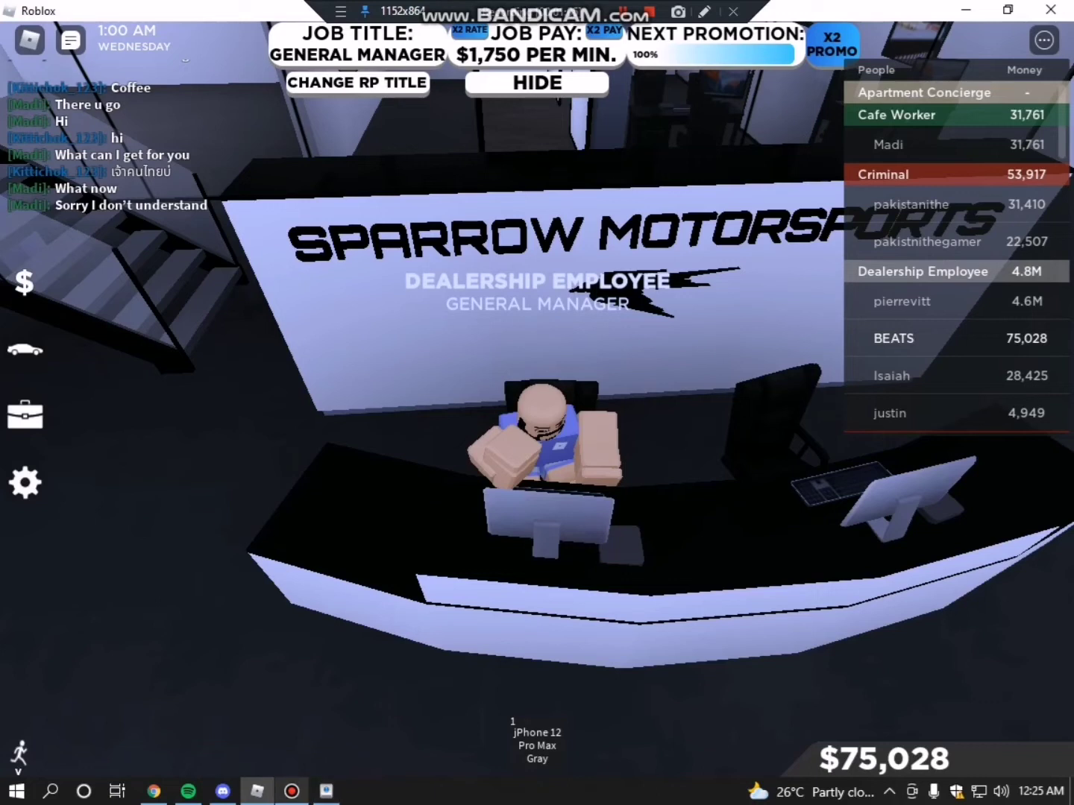
# Bring TinyTask up over Roblox again, turn the camera around the seated character in the game, and start playback of the macro.
pyautogui.click(326, 790)
pyautogui.click(326, 790)
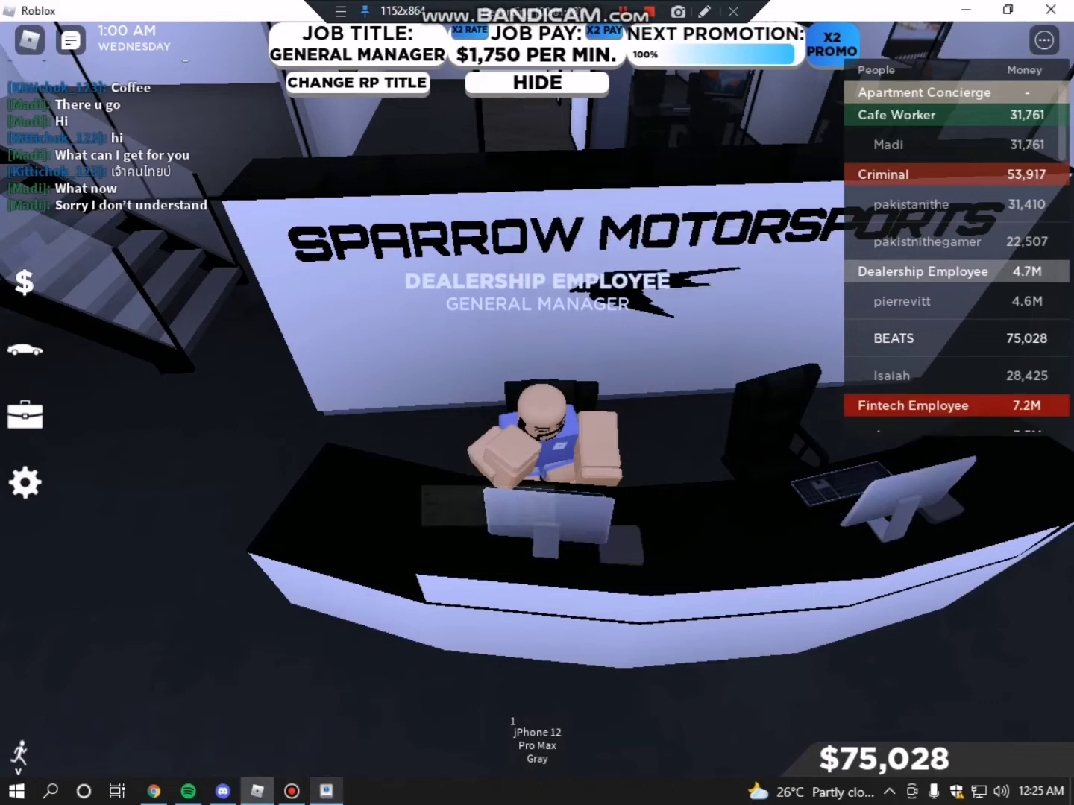
pyautogui.click(326, 791)
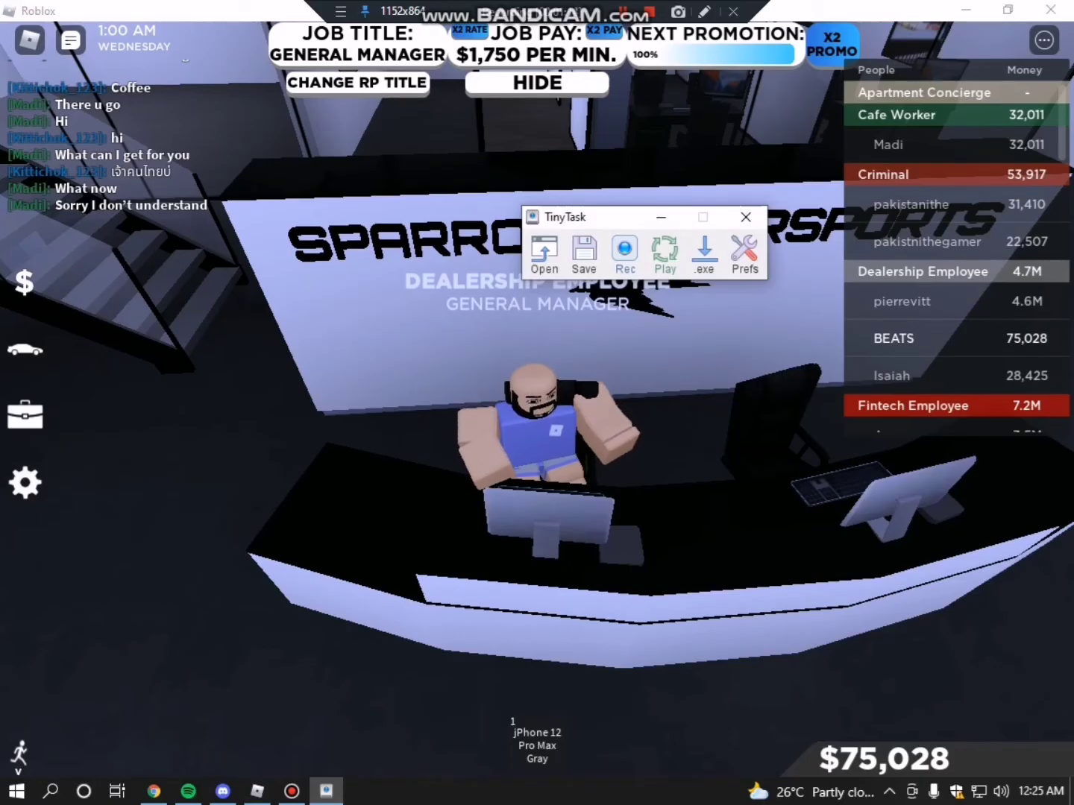
pyautogui.click(558, 407)
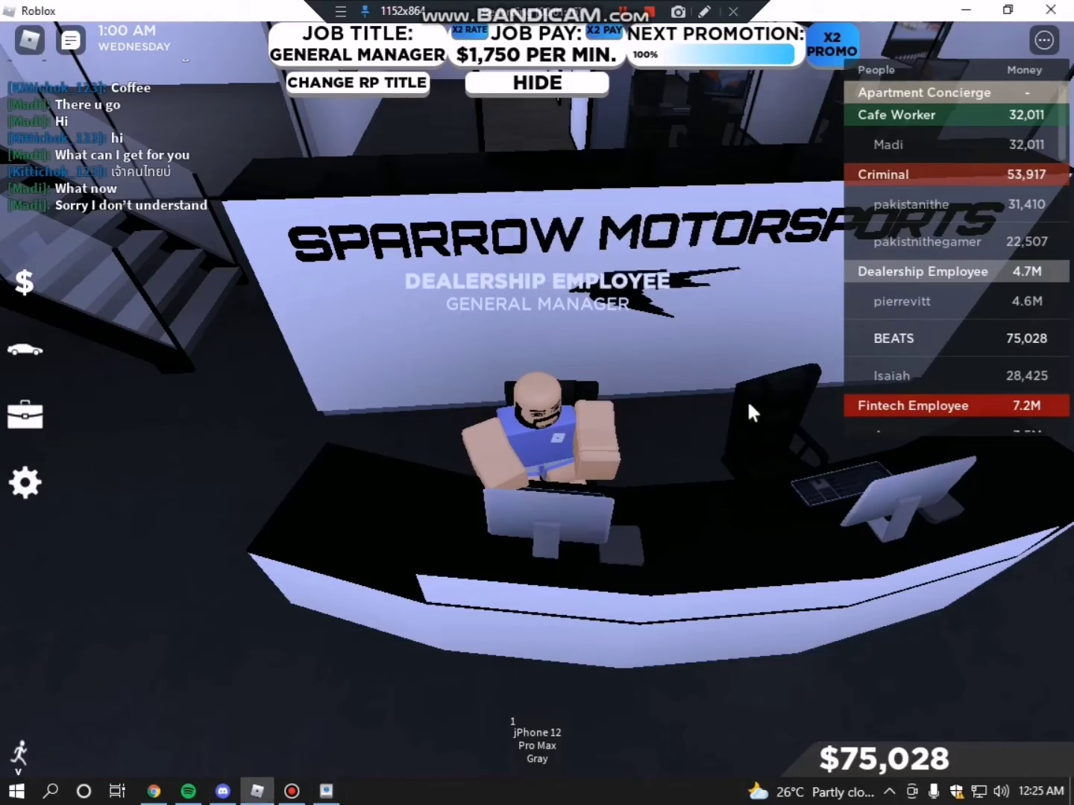
pyautogui.rightClick(712, 400)
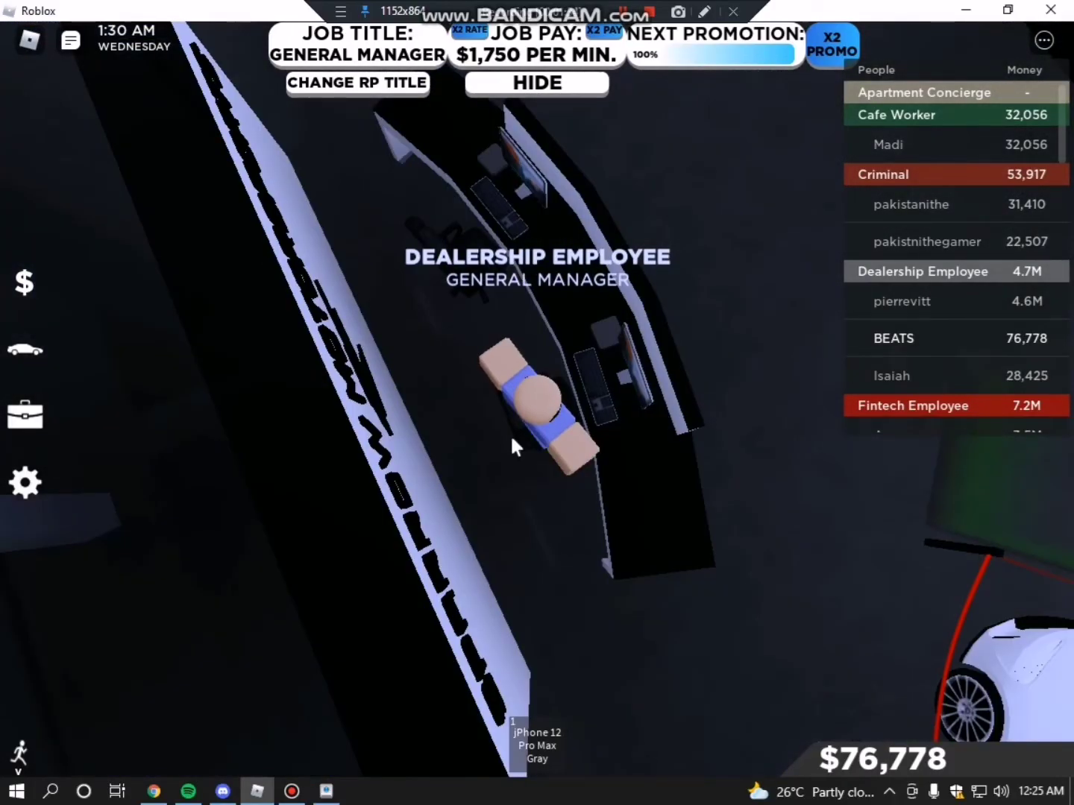
pyautogui.press('Print')
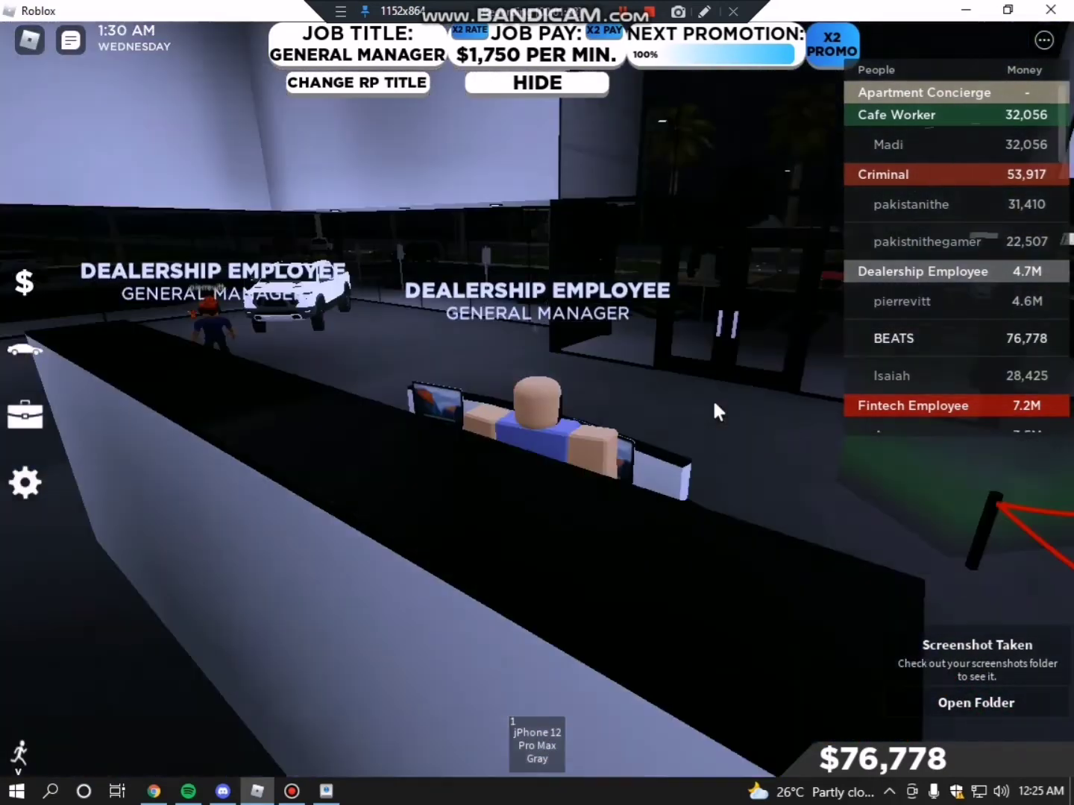